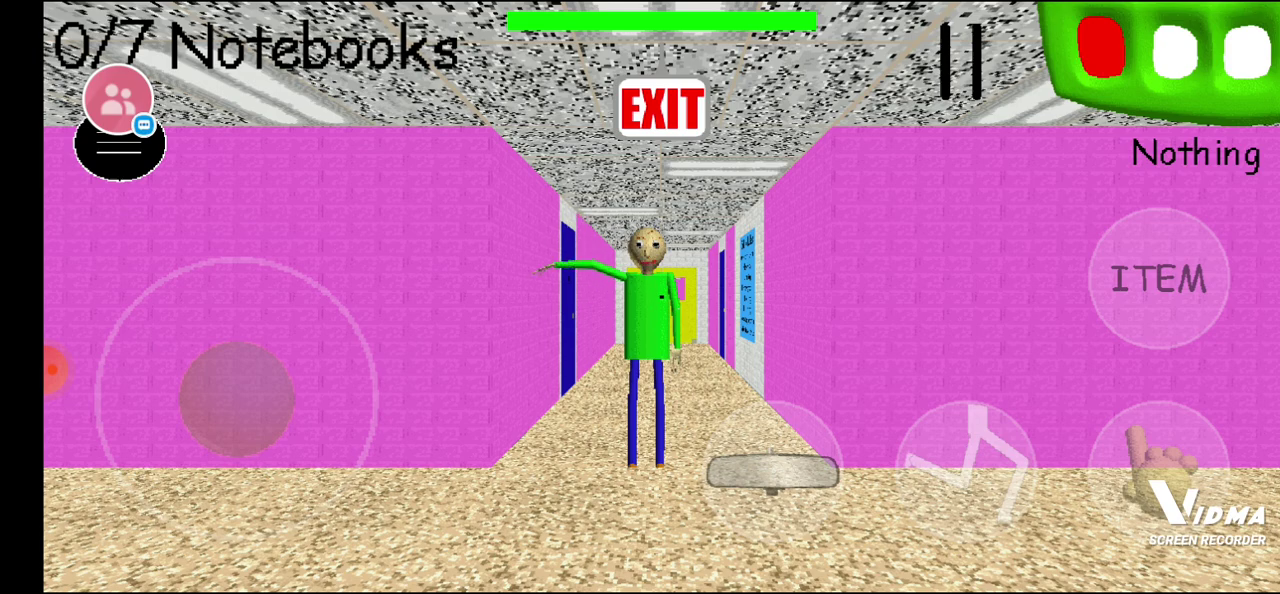
Walk and sprint through the pink corridor toward the yellow doors and a classroom
{"action": "left_click_drag", "start_coordinate": [236, 396], "coordinate": [229, 290]}
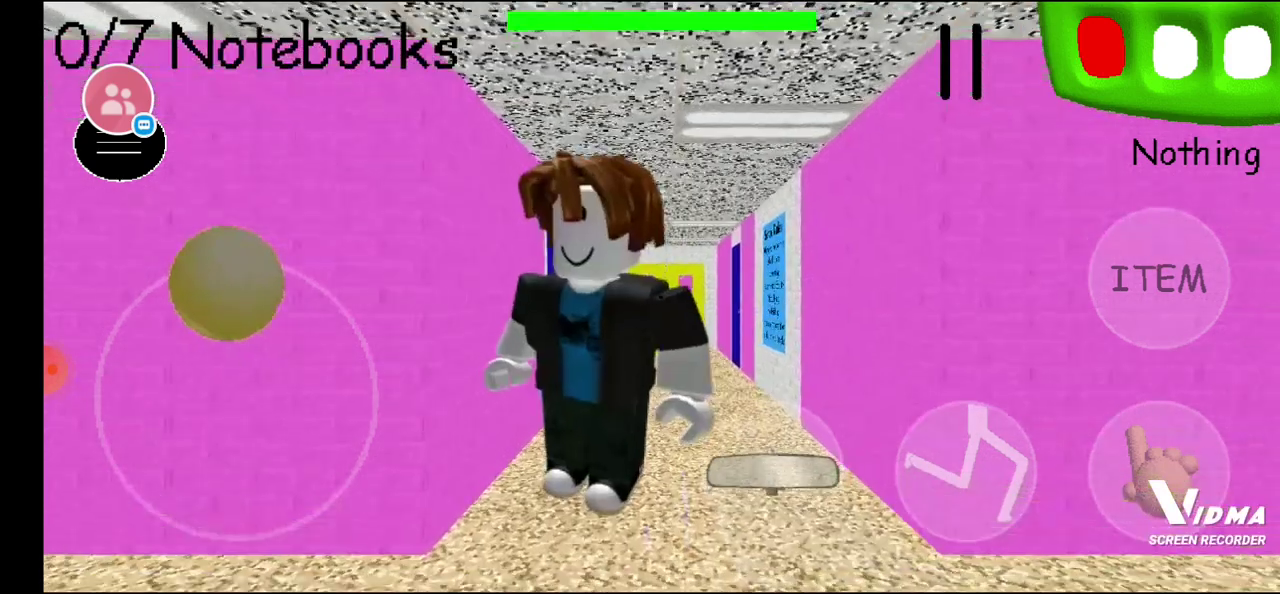
{"action": "left_click_drag", "start_coordinate": [236, 396], "coordinate": [243, 512]}
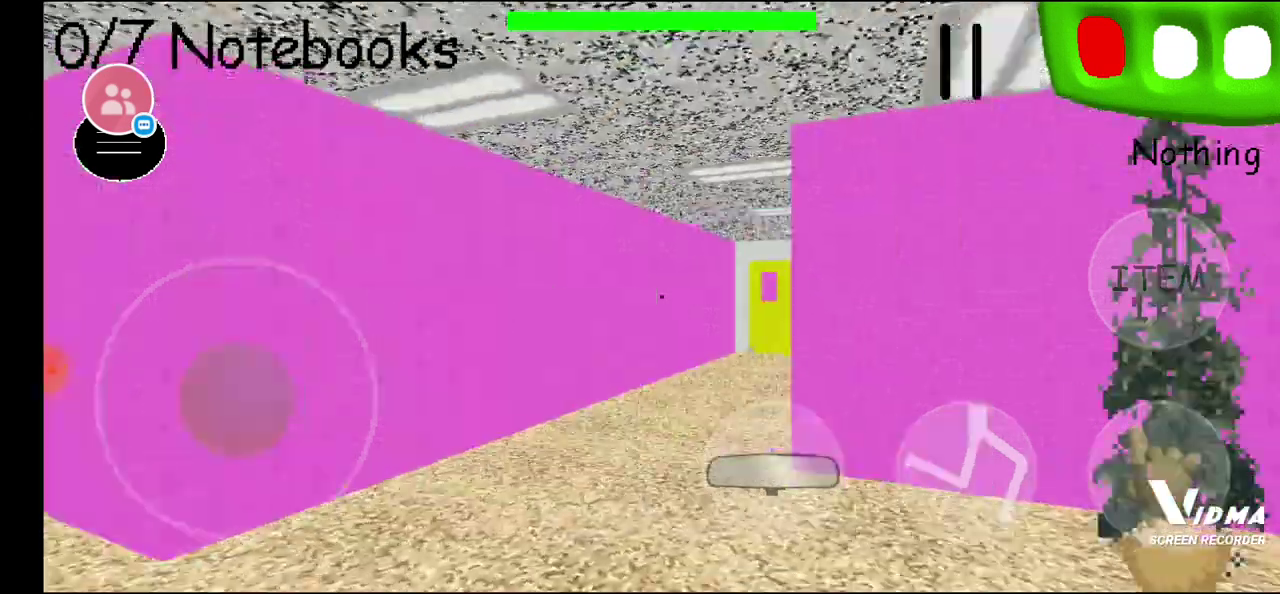
{"action": "mouse_move", "coordinate": [236, 396]}
{"action": "left_mouse_down"}
{"action": "mouse_move", "coordinate": [300, 360]}
{"action": "mouse_move", "coordinate": [323, 323]}
{"action": "left_mouse_up"}
{"action": "left_click", "coordinate": [966, 471]}
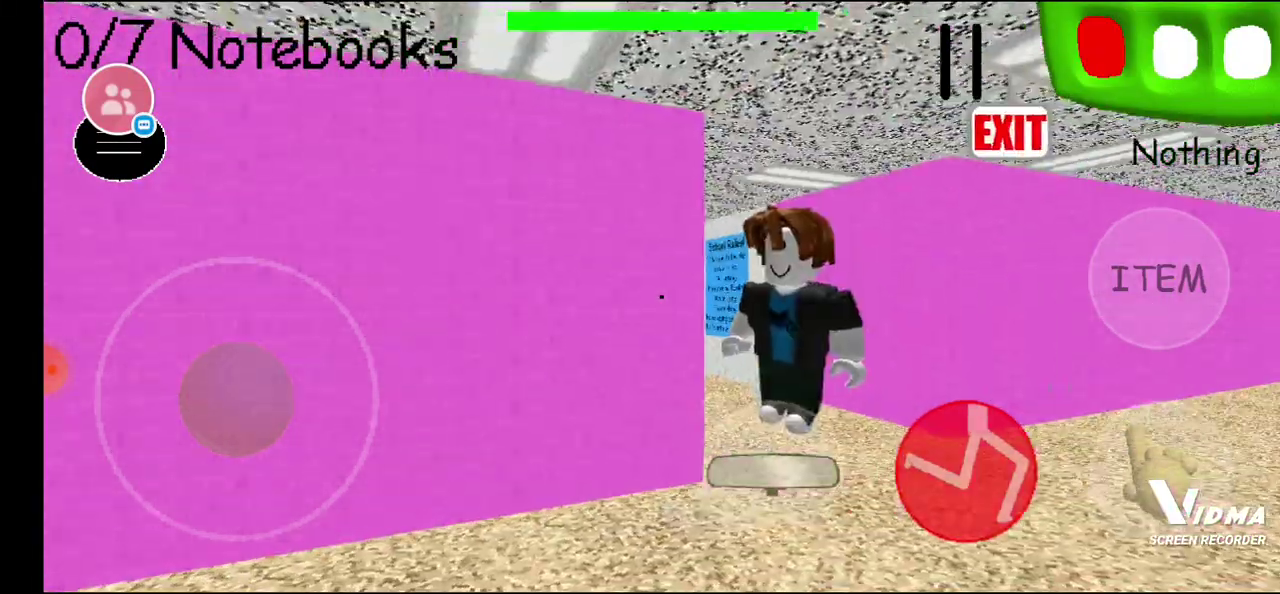
{"action": "left_click_drag", "start_coordinate": [236, 396], "coordinate": [240, 306]}
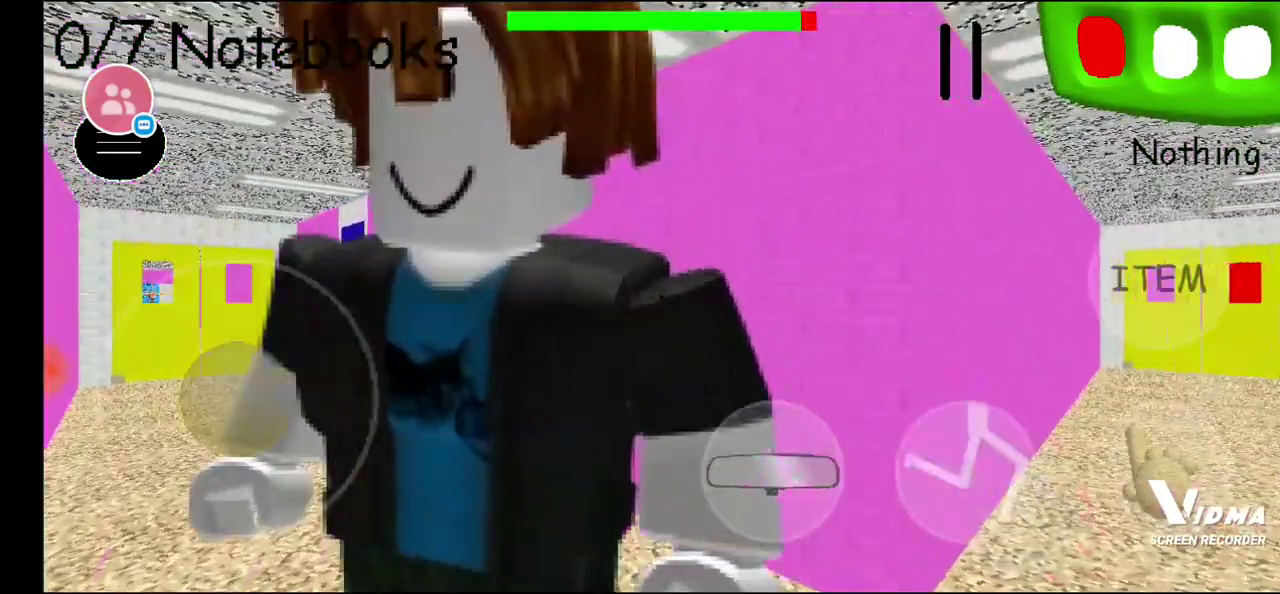
{"action": "left_click_drag", "start_coordinate": [236, 396], "coordinate": [234, 462]}
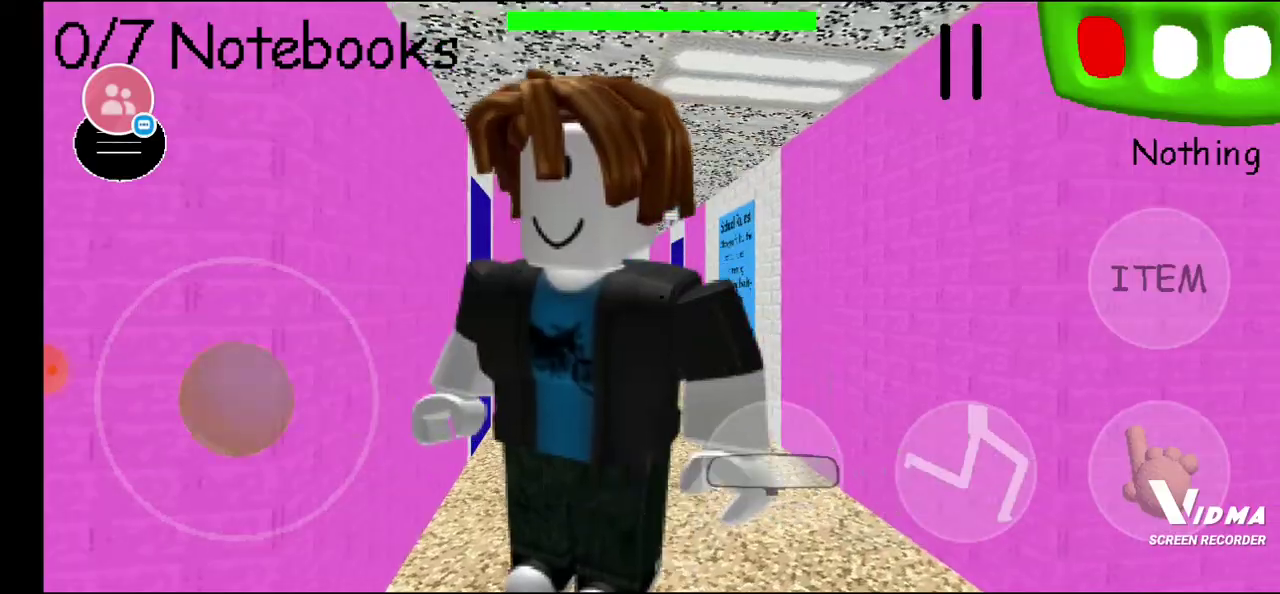
{"action": "mouse_move", "coordinate": [236, 396]}
{"action": "left_mouse_down"}
{"action": "mouse_move", "coordinate": [207, 285]}
{"action": "mouse_move", "coordinate": [228, 283]}
{"action": "mouse_move", "coordinate": [277, 371]}
{"action": "mouse_move", "coordinate": [234, 280]}
{"action": "mouse_move", "coordinate": [190, 292]}
{"action": "mouse_move", "coordinate": [266, 443]}
{"action": "mouse_move", "coordinate": [206, 291]}
{"action": "mouse_move", "coordinate": [236, 398]}
{"action": "mouse_move", "coordinate": [220, 363]}
{"action": "mouse_move", "coordinate": [237, 280]}
{"action": "mouse_move", "coordinate": [237, 400]}
{"action": "mouse_move", "coordinate": [200, 286]}
{"action": "mouse_move", "coordinate": [237, 398]}
{"action": "left_mouse_up"}
{"action": "left_click", "coordinate": [965, 470]}
{"action": "left_click", "coordinate": [965, 470]}
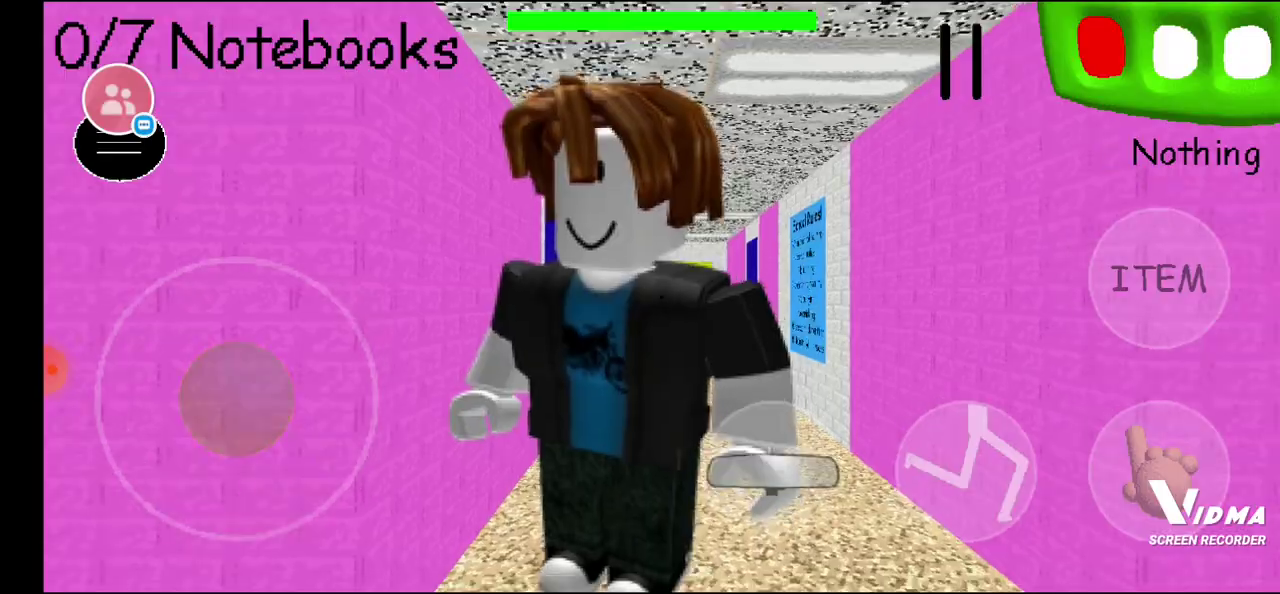
{"action": "mouse_move", "coordinate": [237, 398]}
{"action": "left_mouse_down"}
{"action": "mouse_move", "coordinate": [271, 508]}
{"action": "mouse_move", "coordinate": [194, 443]}
{"action": "mouse_move", "coordinate": [190, 290]}
{"action": "mouse_move", "coordinate": [209, 286]}
{"action": "mouse_move", "coordinate": [237, 394]}
{"action": "mouse_move", "coordinate": [241, 282]}
{"action": "mouse_move", "coordinate": [214, 394]}
{"action": "mouse_move", "coordinate": [200, 286]}
{"action": "mouse_move", "coordinate": [345, 360]}
{"action": "left_mouse_up"}
{"action": "left_click", "coordinate": [965, 470]}
Bring up the floating Baldi Basics Classic mod menu
{"action": "left_click", "coordinate": [120, 142]}
{"action": "left_click", "coordinate": [120, 142]}
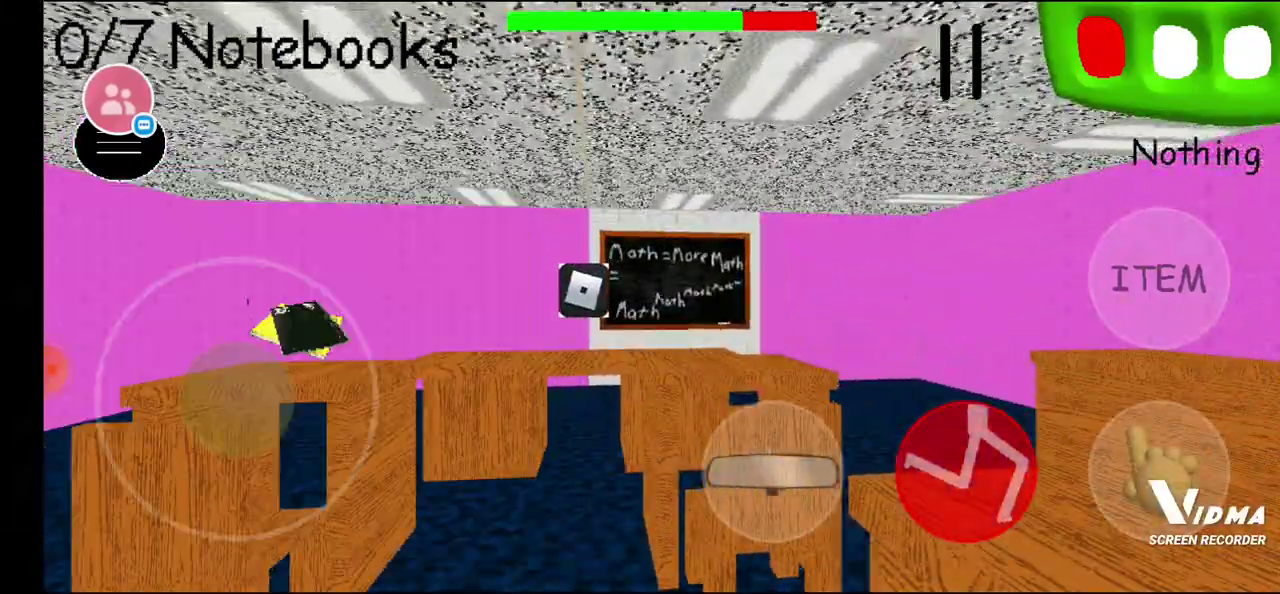
{"action": "left_click", "coordinate": [120, 142]}
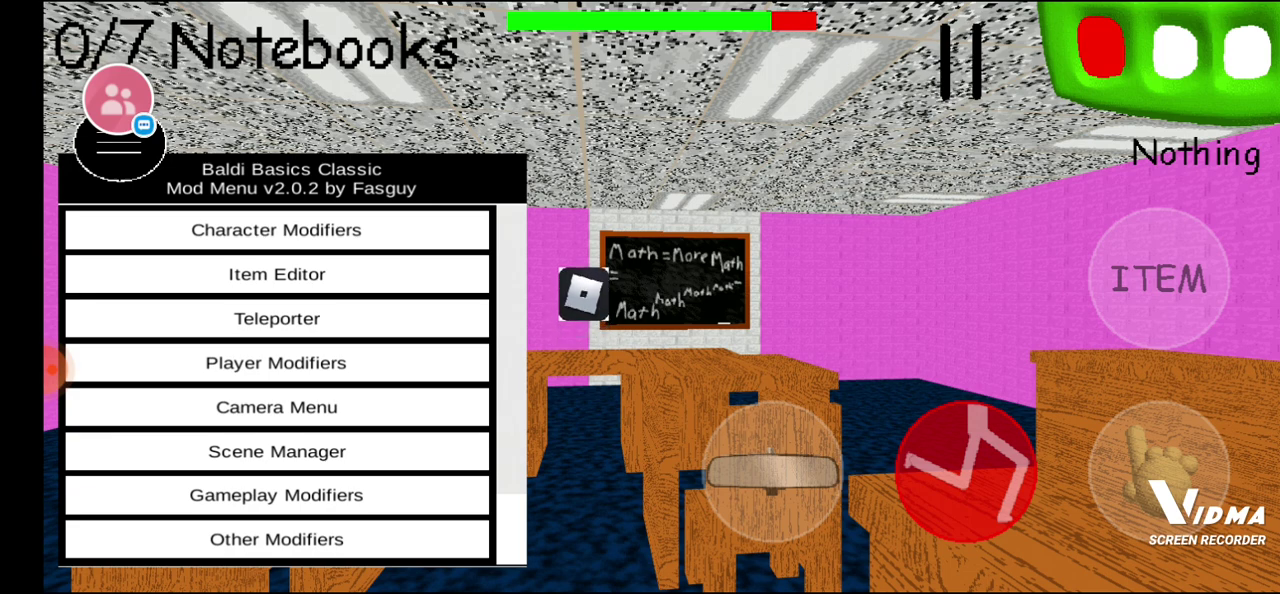
Close the mod menu and walk up to the chalkboard notebook
{"action": "left_click", "coordinate": [120, 142]}
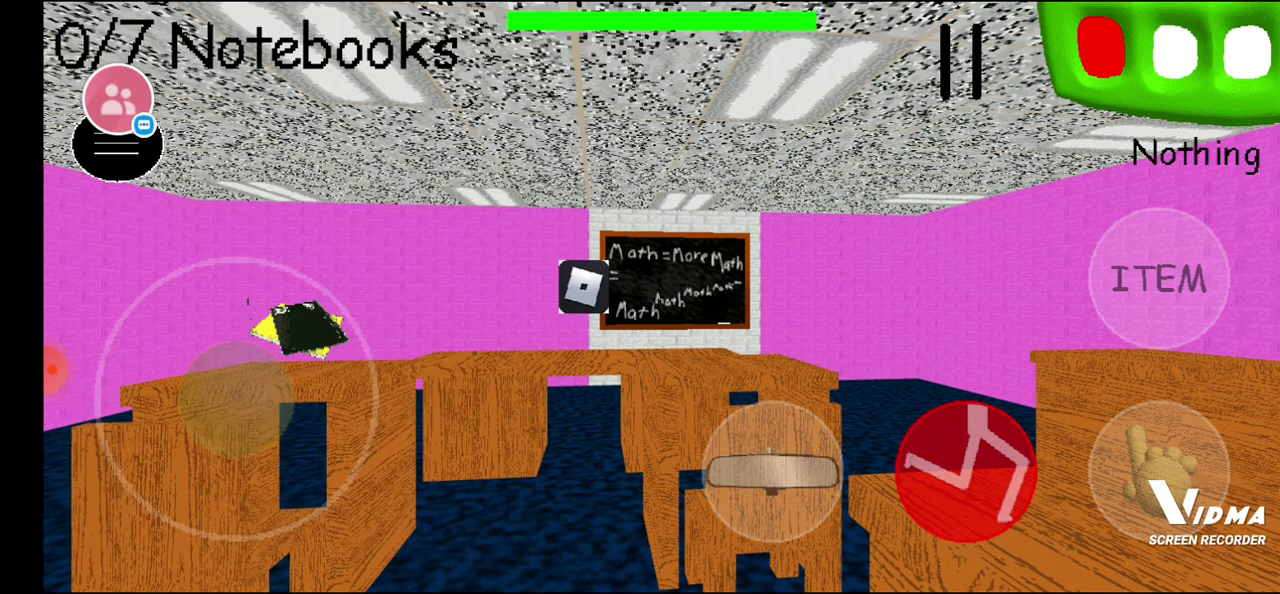
{"action": "left_click_drag", "start_coordinate": [237, 398], "coordinate": [210, 290]}
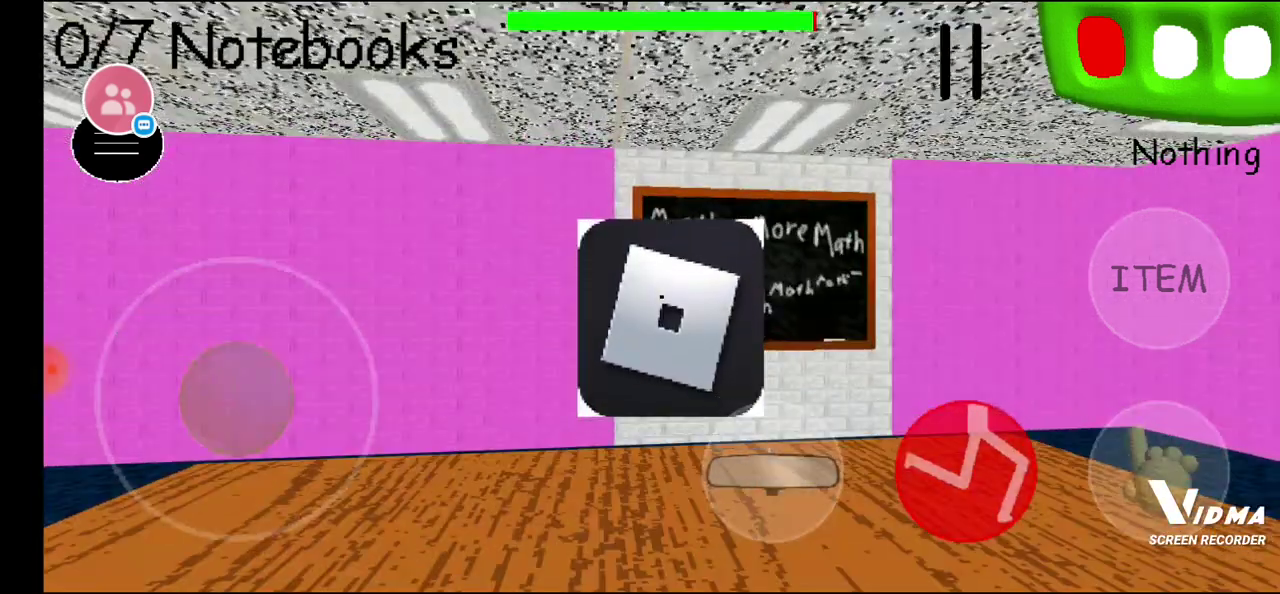
{"action": "left_click_drag", "start_coordinate": [237, 398], "coordinate": [280, 428]}
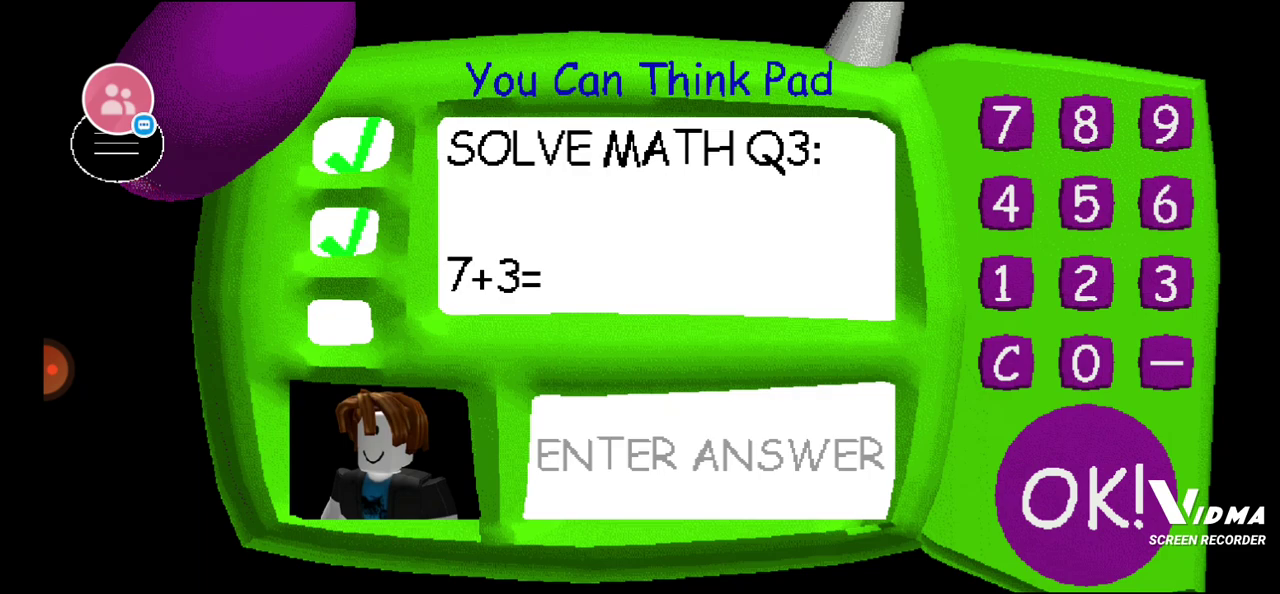
Answer the notebook's math problem with 10 on the Think Pad
{"action": "left_click", "coordinate": [1007, 283]}
{"action": "left_click", "coordinate": [1085, 362]}
{"action": "left_click", "coordinate": [1085, 495]}
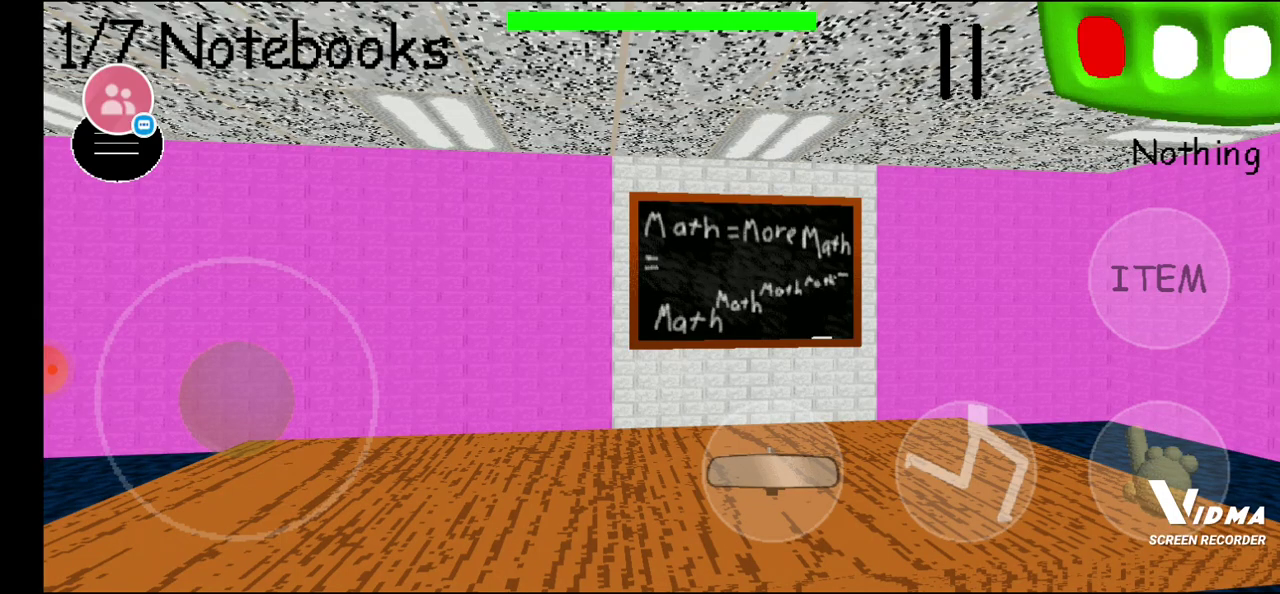
Go through the blue door toward the EXIT sign and pick up the quarter
{"action": "left_click_drag", "start_coordinate": [237, 395], "coordinate": [237, 285]}
{"action": "left_click", "coordinate": [966, 470]}
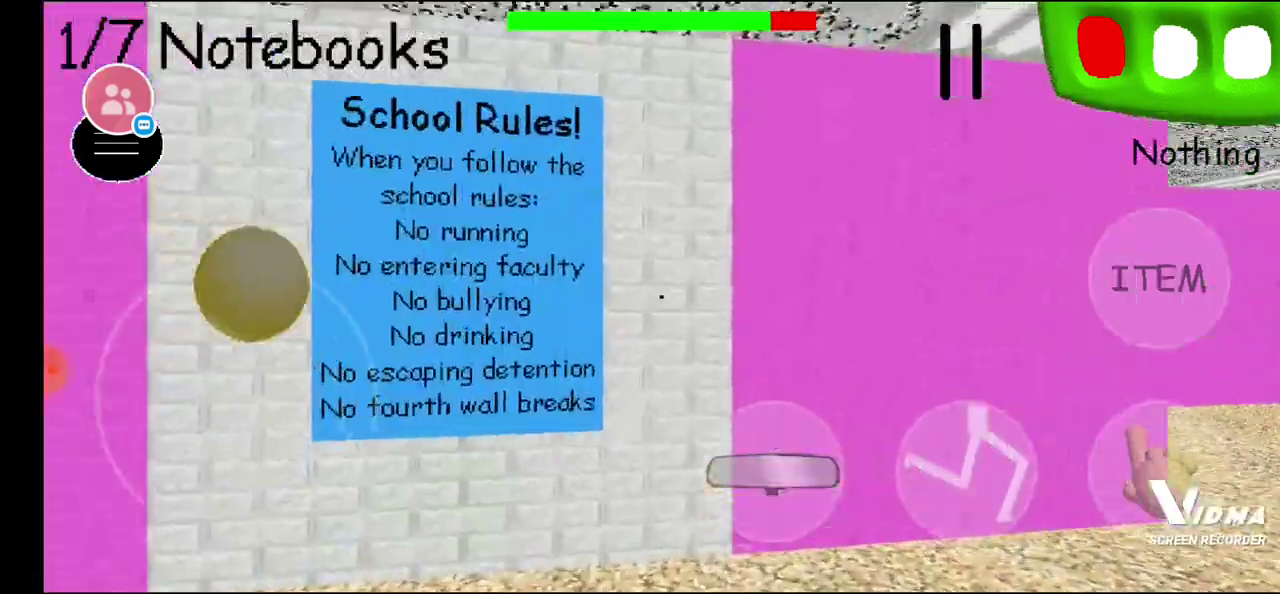
{"action": "mouse_move", "coordinate": [225, 283]}
{"action": "left_mouse_down"}
{"action": "mouse_move", "coordinate": [237, 395]}
{"action": "mouse_move", "coordinate": [214, 280]}
{"action": "left_mouse_up"}
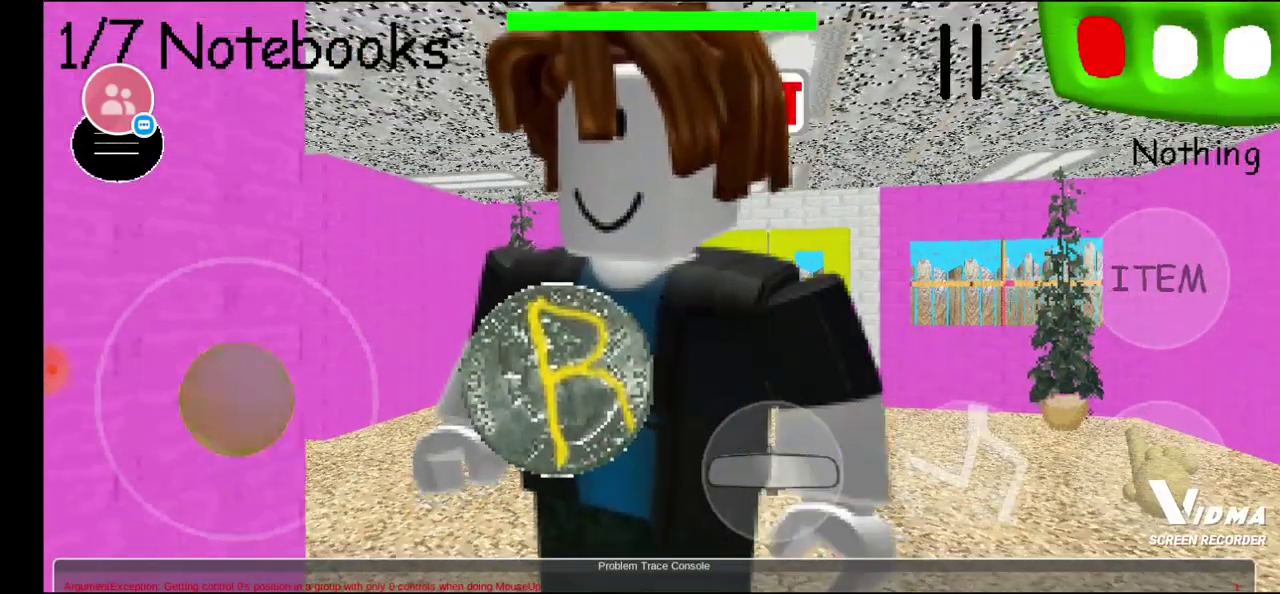
{"action": "left_click_drag", "start_coordinate": [237, 395], "coordinate": [214, 471]}
{"action": "left_click_drag", "start_coordinate": [237, 395], "coordinate": [237, 451]}
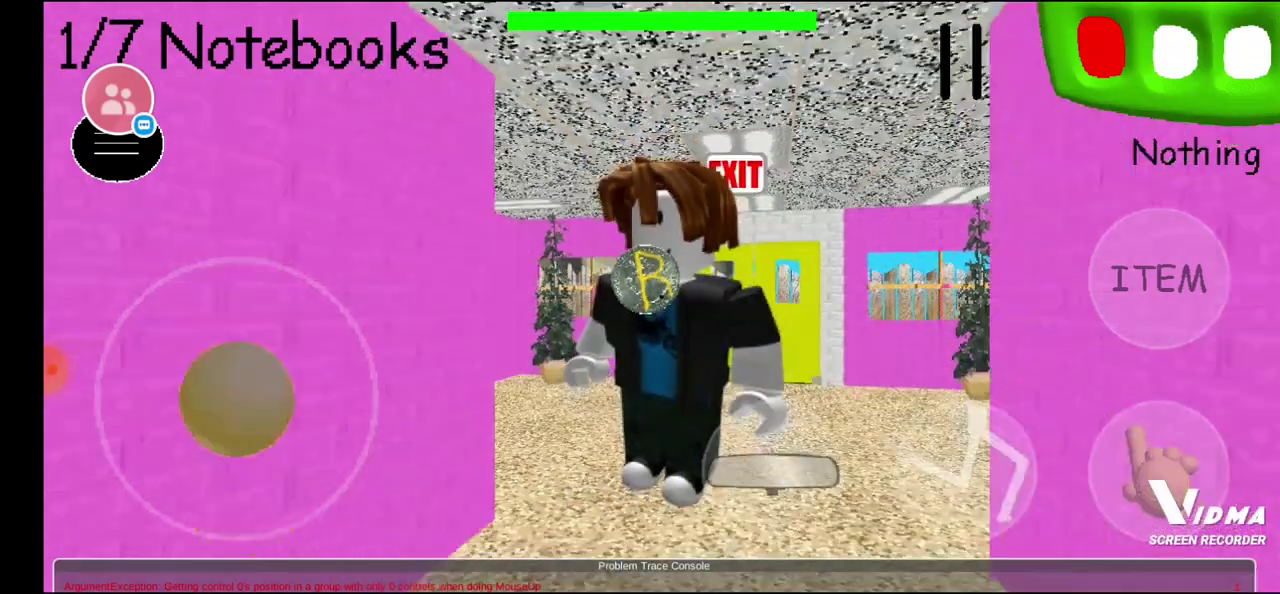
{"action": "left_click_drag", "start_coordinate": [237, 395], "coordinate": [234, 280]}
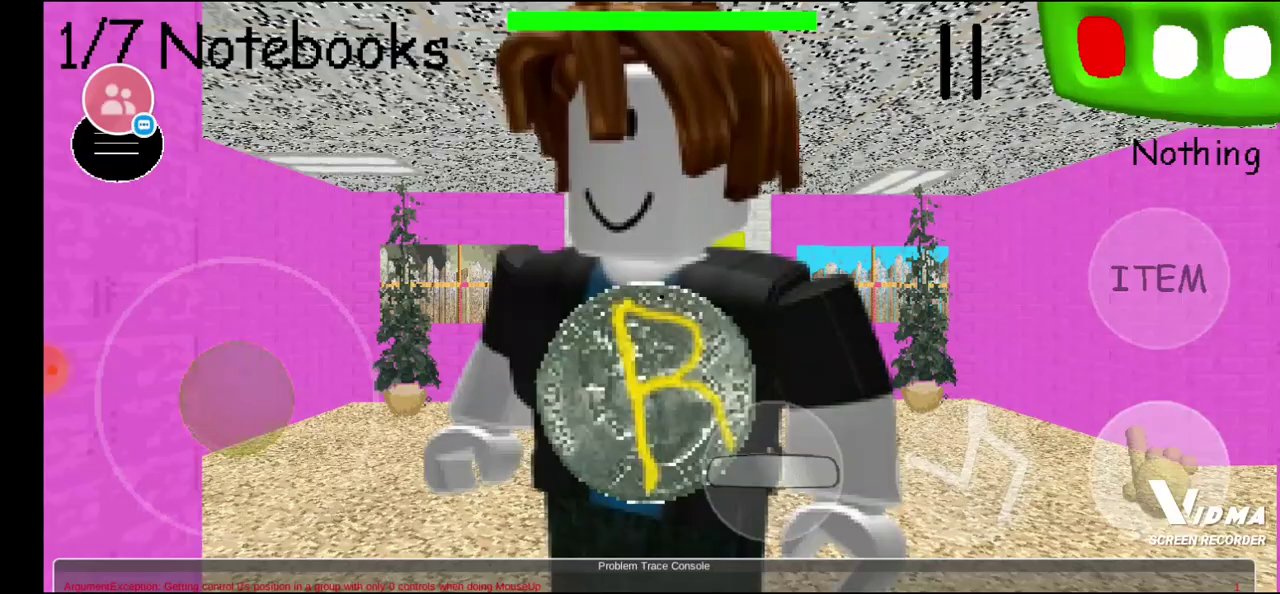
{"action": "left_click", "coordinate": [1160, 450]}
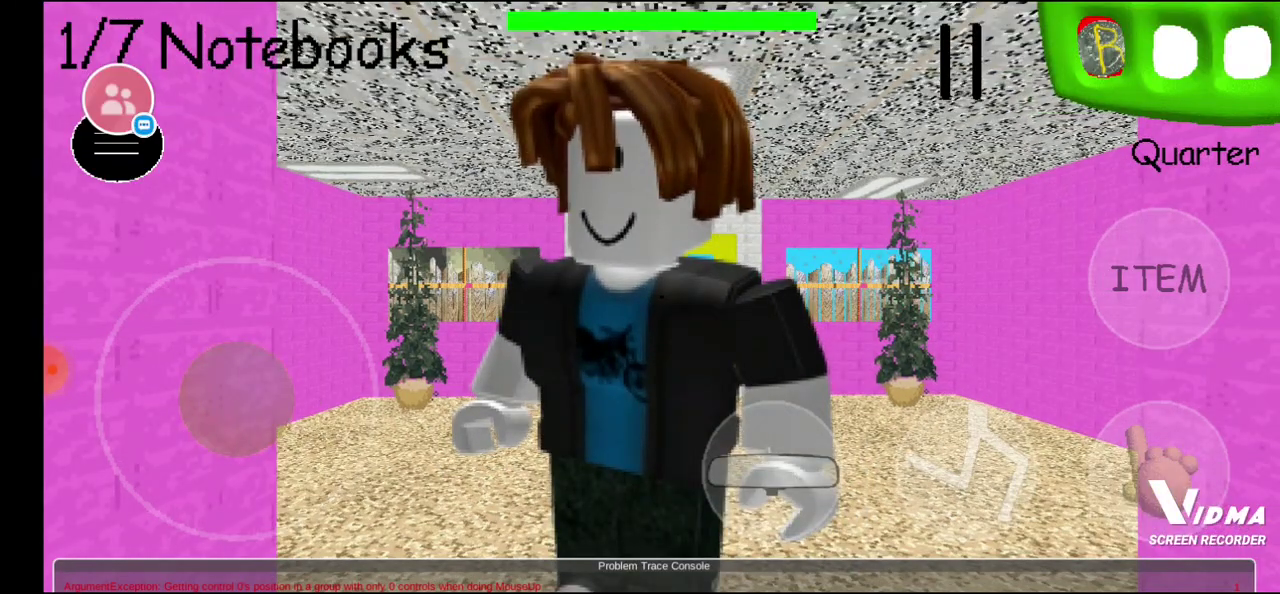
Sprint back through the hallway and the blue door into another classroom
{"action": "mouse_move", "coordinate": [237, 397]}
{"action": "left_mouse_down"}
{"action": "mouse_move", "coordinate": [234, 514]}
{"action": "mouse_move", "coordinate": [257, 463]}
{"action": "mouse_move", "coordinate": [214, 400]}
{"action": "mouse_move", "coordinate": [211, 285]}
{"action": "mouse_move", "coordinate": [249, 280]}
{"action": "left_mouse_up"}
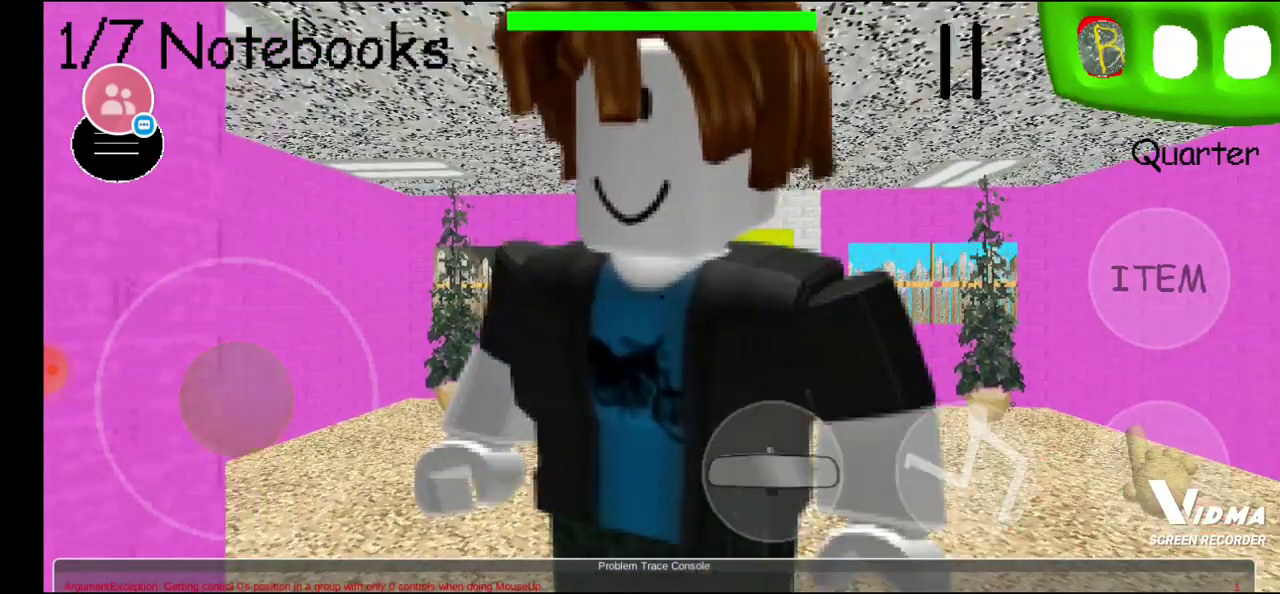
{"action": "left_click_drag", "start_coordinate": [237, 397], "coordinate": [247, 505]}
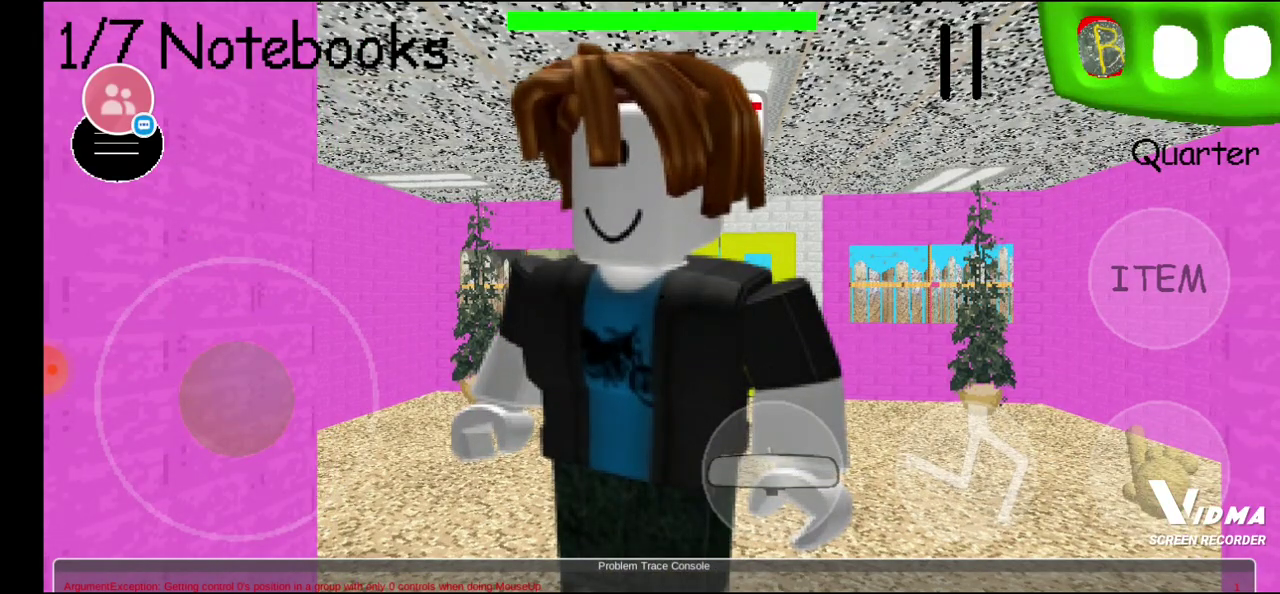
{"action": "left_click_drag", "start_coordinate": [237, 398], "coordinate": [209, 285]}
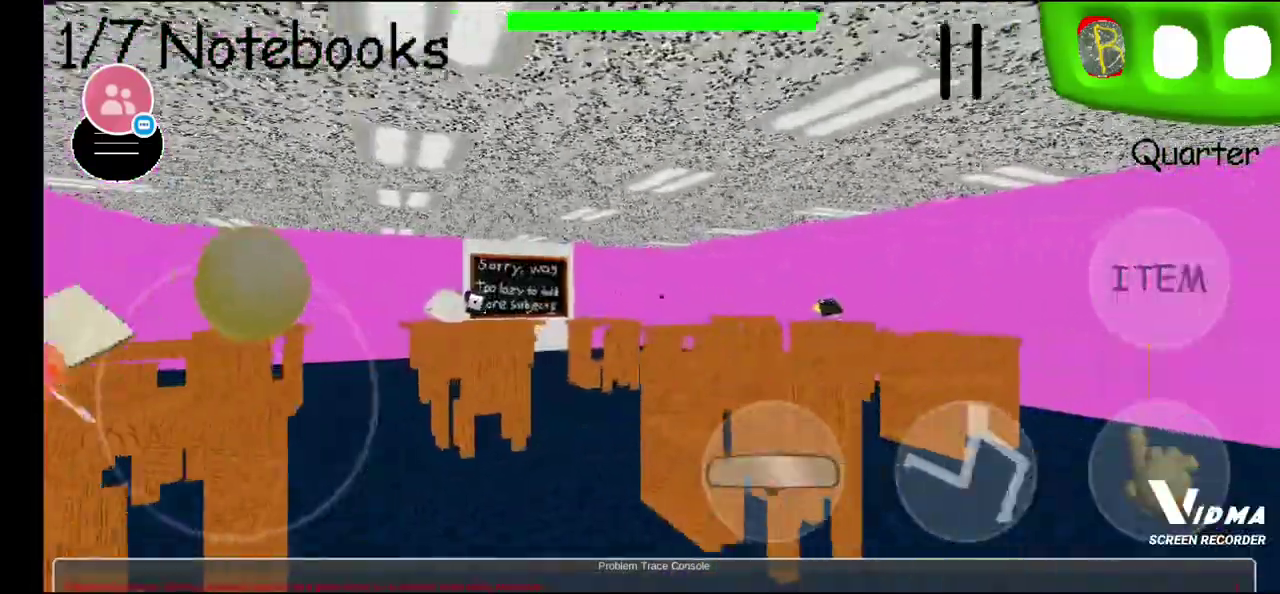
{"action": "left_click", "coordinate": [965, 470]}
{"action": "left_click_drag", "start_coordinate": [209, 285], "coordinate": [249, 283]}
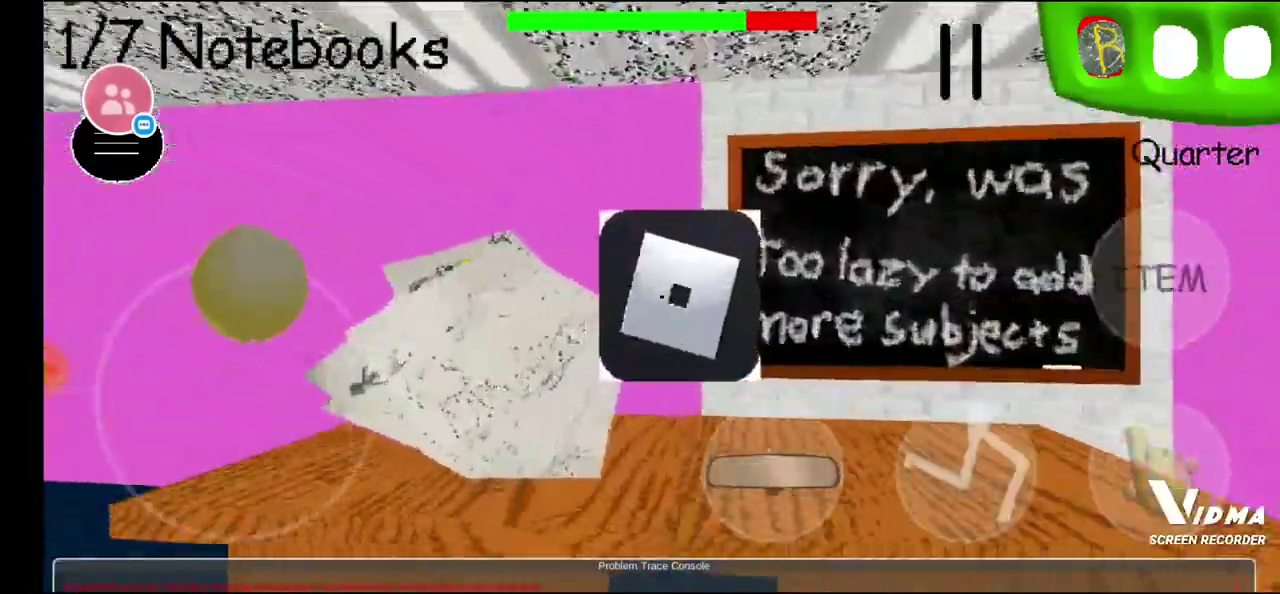
Collect the desk notebook, answering 0 and submitting the garbled third question
{"action": "left_click", "coordinate": [460, 360]}
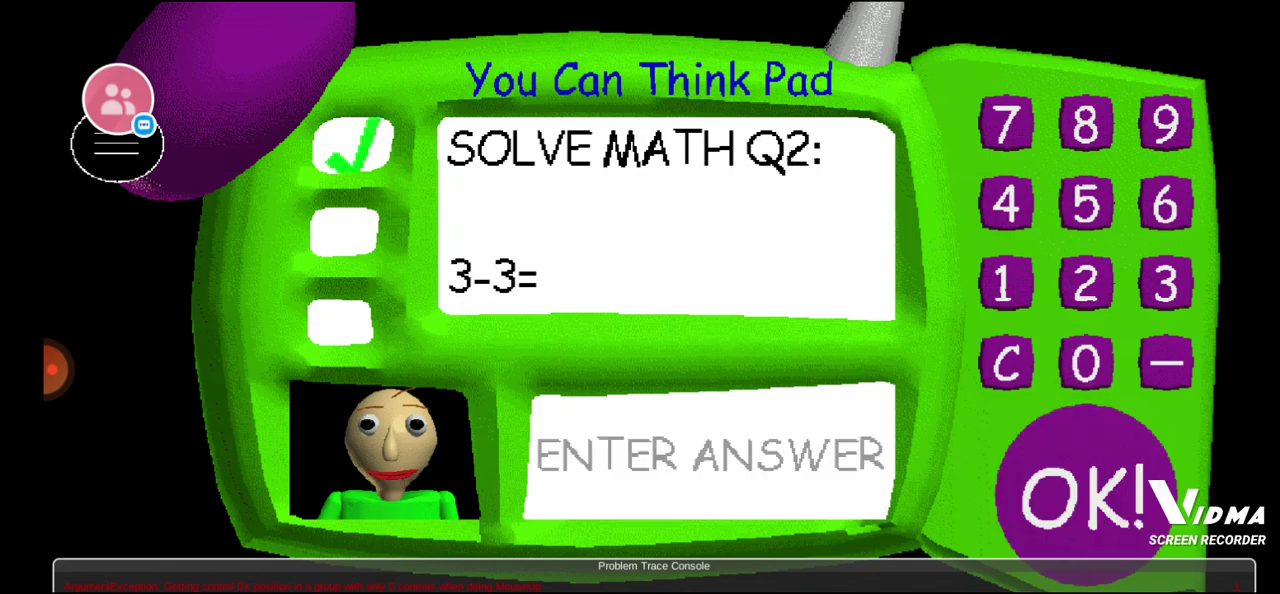
{"action": "left_click", "coordinate": [1085, 362]}
{"action": "left_click", "coordinate": [1085, 497]}
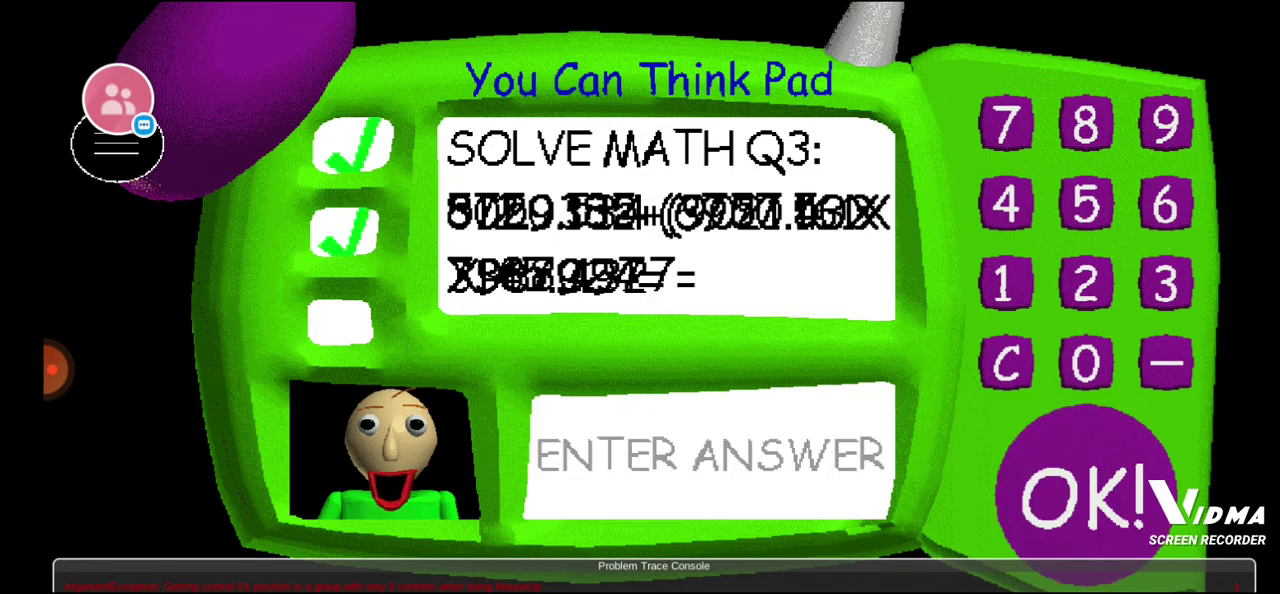
{"action": "left_click", "coordinate": [1085, 497]}
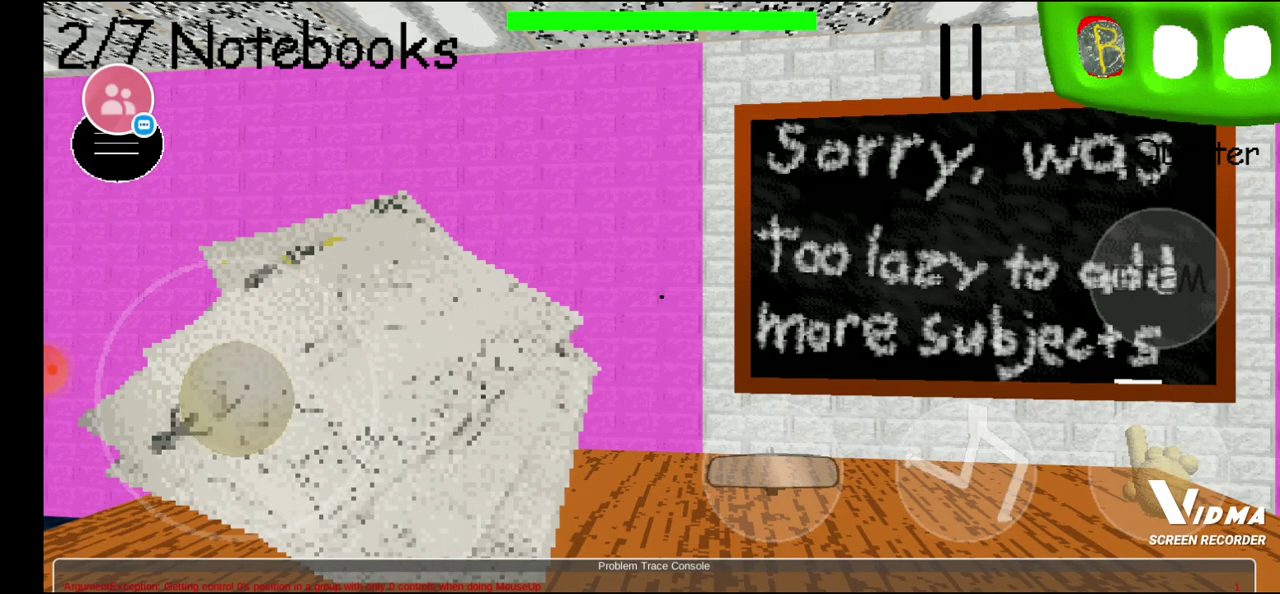
Sprint down the red-locker hallway and across the cafeteria to the BSODA machine, draining stamina
{"action": "mouse_move", "coordinate": [235, 395]}
{"action": "left_mouse_down"}
{"action": "mouse_move", "coordinate": [262, 285]}
{"action": "mouse_move", "coordinate": [314, 309]}
{"action": "mouse_move", "coordinate": [283, 286]}
{"action": "mouse_move", "coordinate": [214, 280]}
{"action": "mouse_move", "coordinate": [148, 325]}
{"action": "mouse_move", "coordinate": [252, 284]}
{"action": "mouse_move", "coordinate": [223, 280]}
{"action": "mouse_move", "coordinate": [246, 283]}
{"action": "left_mouse_up"}
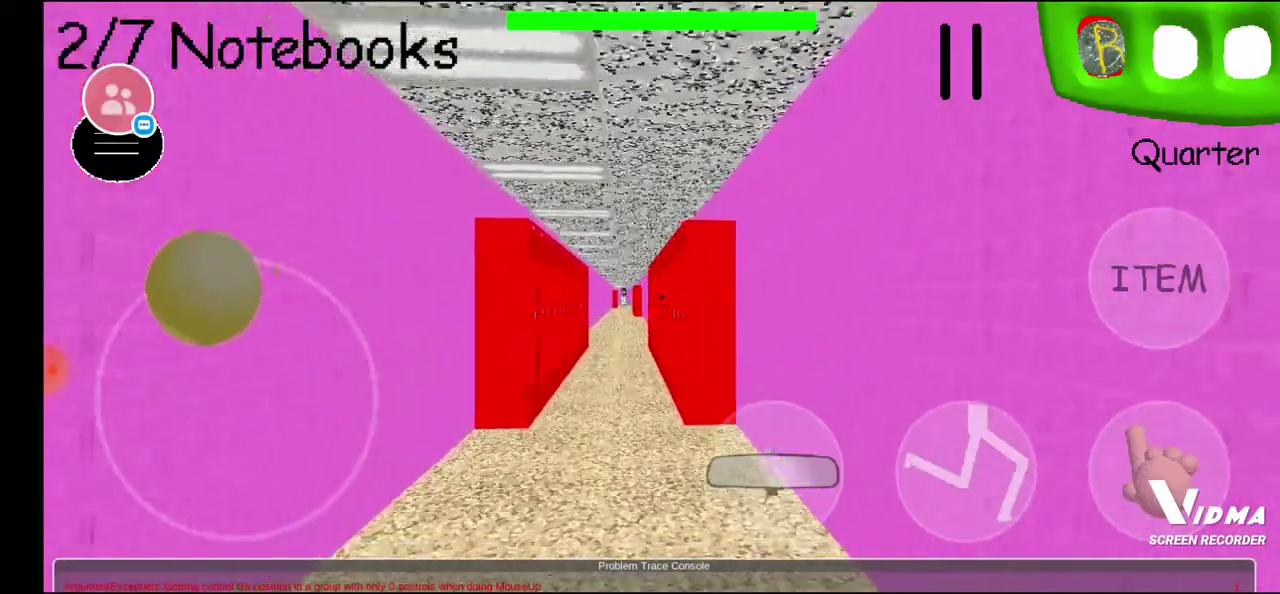
{"action": "mouse_move", "coordinate": [205, 287]}
{"action": "left_mouse_down"}
{"action": "mouse_move", "coordinate": [272, 288]}
{"action": "mouse_move", "coordinate": [194, 286]}
{"action": "mouse_move", "coordinate": [260, 286]}
{"action": "mouse_move", "coordinate": [143, 329]}
{"action": "mouse_move", "coordinate": [121, 414]}
{"action": "left_mouse_up"}
{"action": "mouse_move", "coordinate": [237, 398]}
{"action": "left_mouse_down"}
{"action": "mouse_move", "coordinate": [171, 409]}
{"action": "mouse_move", "coordinate": [237, 390]}
{"action": "left_mouse_up"}
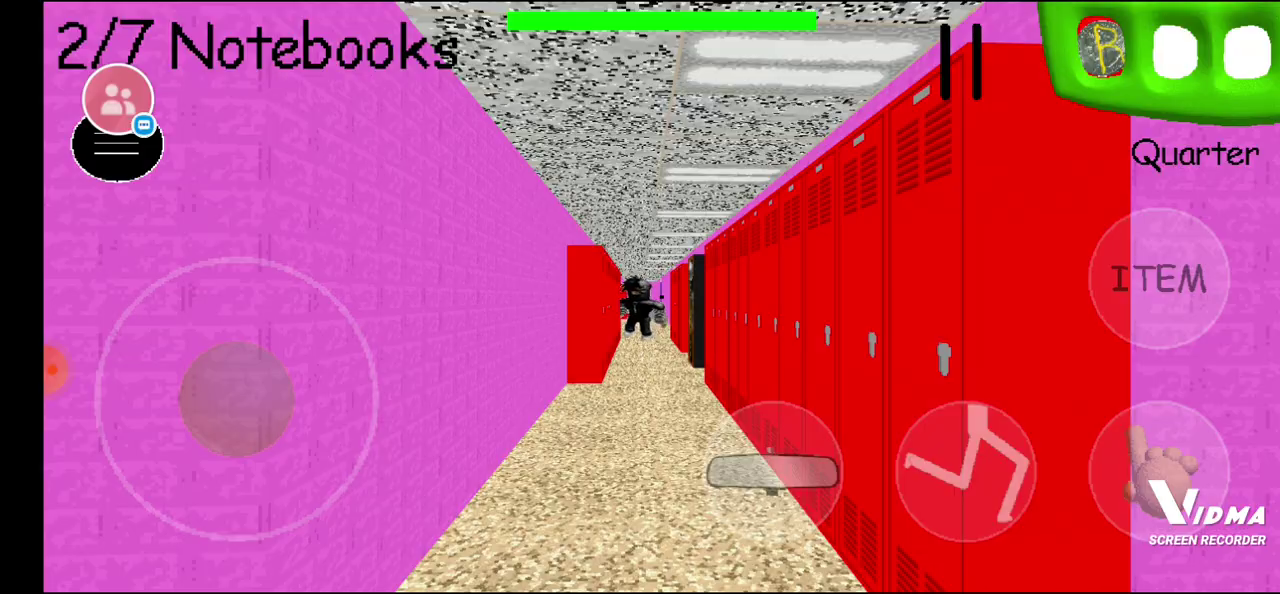
{"action": "mouse_move", "coordinate": [237, 398]}
{"action": "left_mouse_down"}
{"action": "mouse_move", "coordinate": [223, 371]}
{"action": "mouse_move", "coordinate": [143, 457]}
{"action": "mouse_move", "coordinate": [214, 509]}
{"action": "mouse_move", "coordinate": [277, 505]}
{"action": "mouse_move", "coordinate": [224, 513]}
{"action": "mouse_move", "coordinate": [277, 509]}
{"action": "mouse_move", "coordinate": [200, 471]}
{"action": "mouse_move", "coordinate": [221, 284]}
{"action": "mouse_move", "coordinate": [286, 294]}
{"action": "mouse_move", "coordinate": [250, 283]}
{"action": "left_mouse_up"}
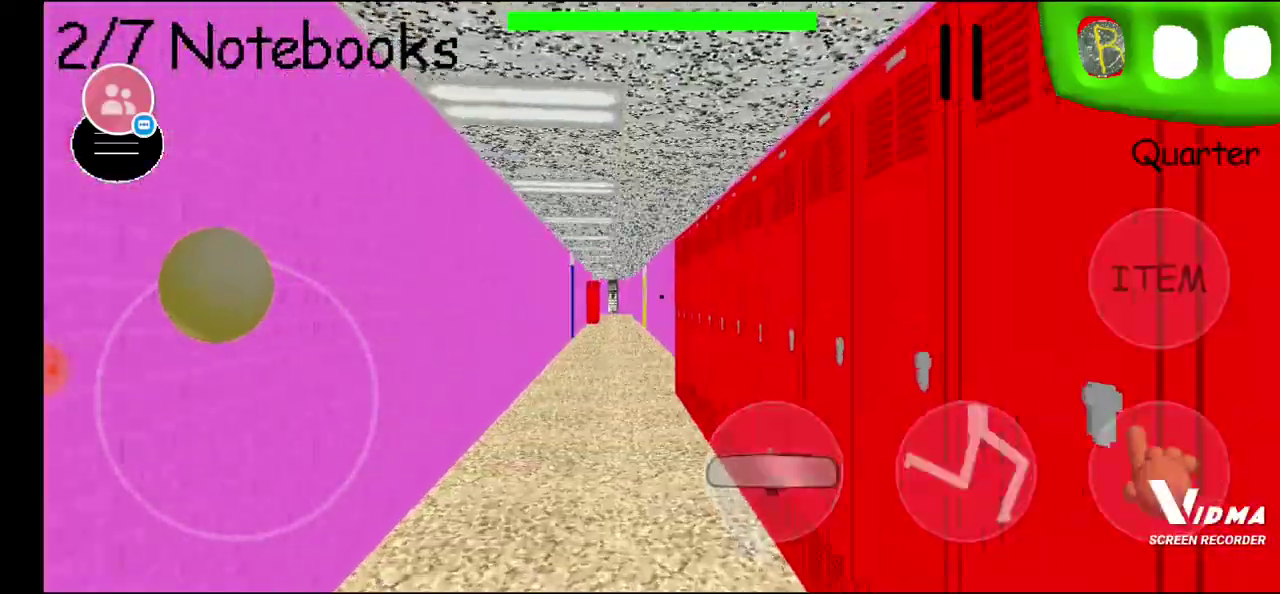
{"action": "left_click", "coordinate": [965, 470]}
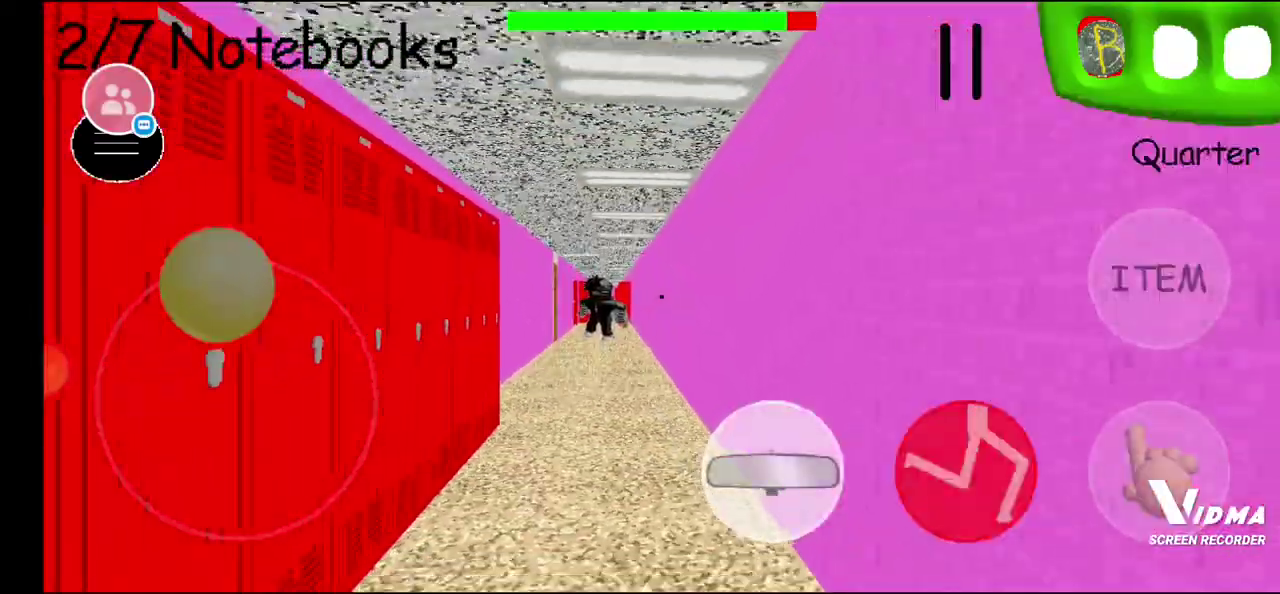
{"action": "mouse_move", "coordinate": [217, 284]}
{"action": "left_mouse_down"}
{"action": "mouse_move", "coordinate": [251, 286]}
{"action": "mouse_move", "coordinate": [237, 400]}
{"action": "mouse_move", "coordinate": [134, 449]}
{"action": "mouse_move", "coordinate": [140, 460]}
{"action": "mouse_move", "coordinate": [166, 303]}
{"action": "mouse_move", "coordinate": [249, 280]}
{"action": "mouse_move", "coordinate": [276, 290]}
{"action": "mouse_move", "coordinate": [186, 289]}
{"action": "mouse_move", "coordinate": [251, 286]}
{"action": "mouse_move", "coordinate": [200, 286]}
{"action": "mouse_move", "coordinate": [235, 280]}
{"action": "mouse_move", "coordinate": [286, 306]}
{"action": "mouse_move", "coordinate": [286, 294]}
{"action": "mouse_move", "coordinate": [265, 295]}
{"action": "left_mouse_up"}
{"action": "left_click", "coordinate": [965, 470]}
{"action": "left_click", "coordinate": [965, 470]}
{"action": "left_click_drag", "start_coordinate": [143, 328], "coordinate": [180, 297]}
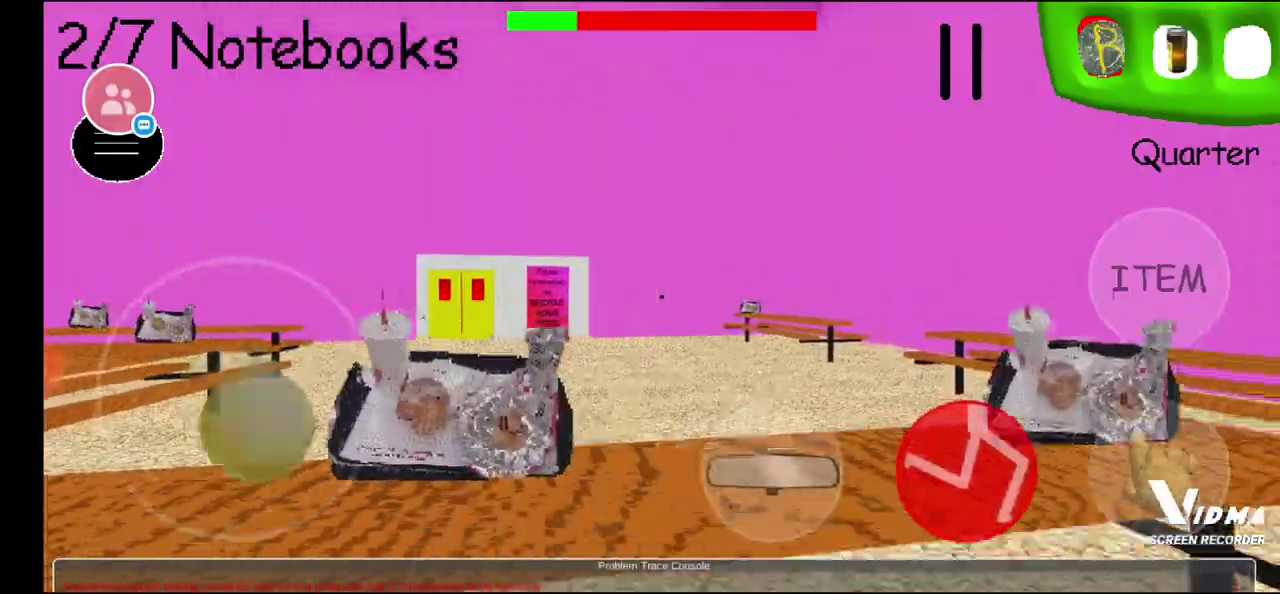
{"action": "left_click_drag", "start_coordinate": [257, 425], "coordinate": [197, 290]}
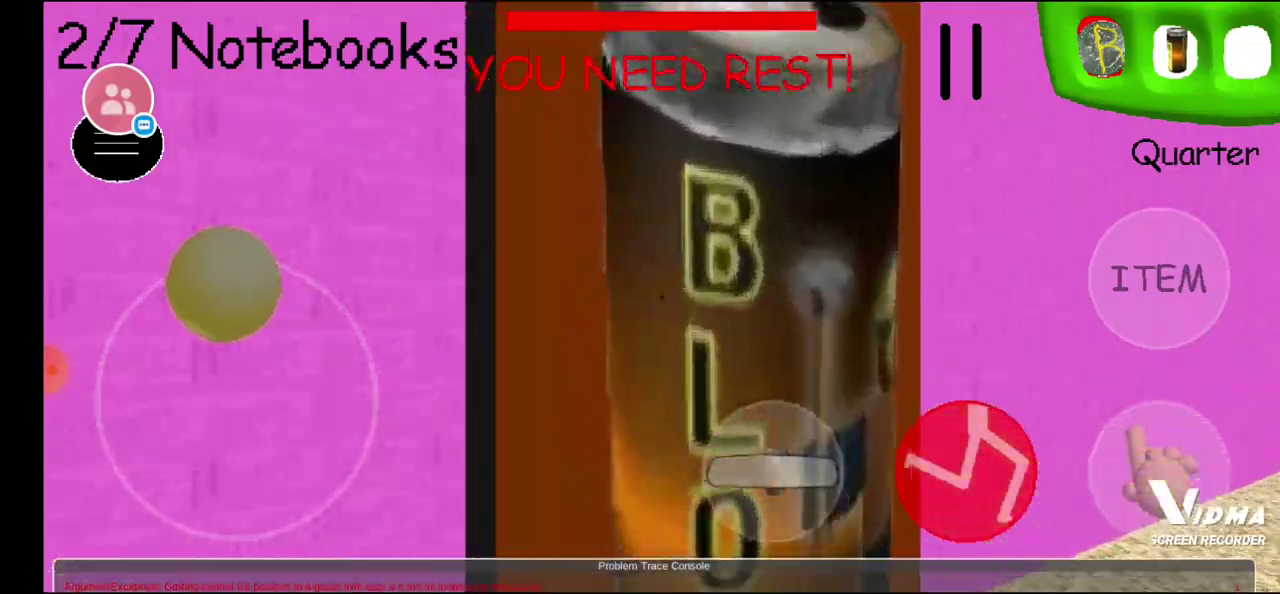
Buy a BSODA with the quarter and switch to the empty third item slot
{"action": "left_click", "coordinate": [773, 445]}
{"action": "left_click_drag", "start_coordinate": [234, 400], "coordinate": [265, 287]}
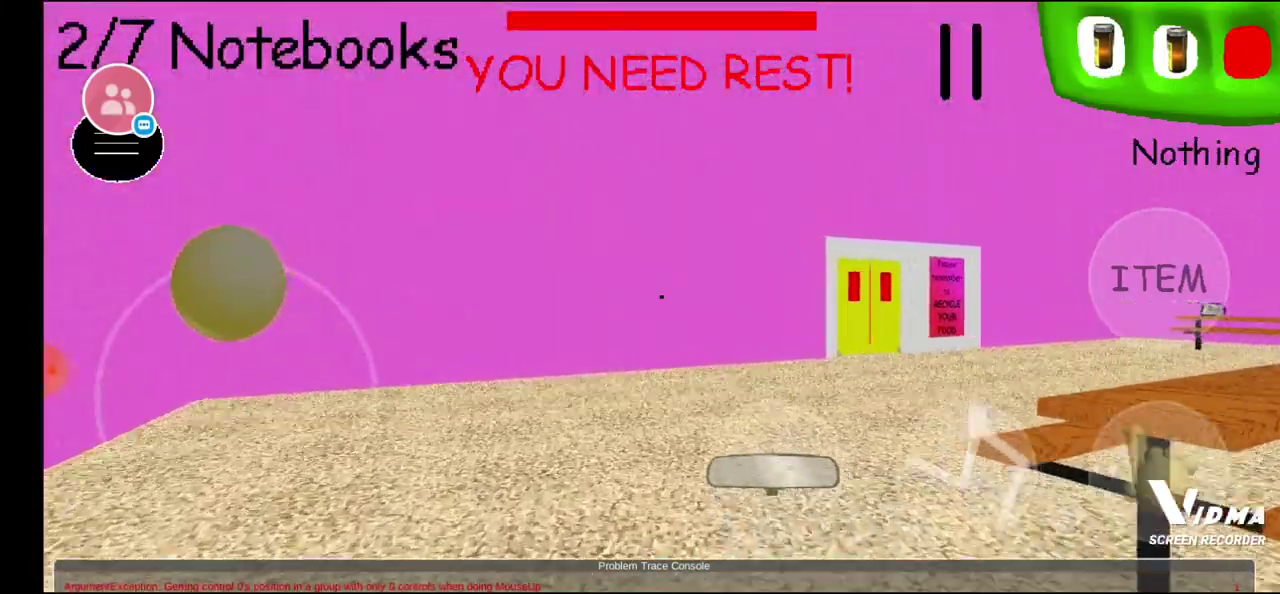
{"action": "left_click", "coordinate": [1247, 50]}
Walk through the yellow doors into the red-locker hallway and grab another quarter
{"action": "left_click_drag", "start_coordinate": [247, 283], "coordinate": [219, 283]}
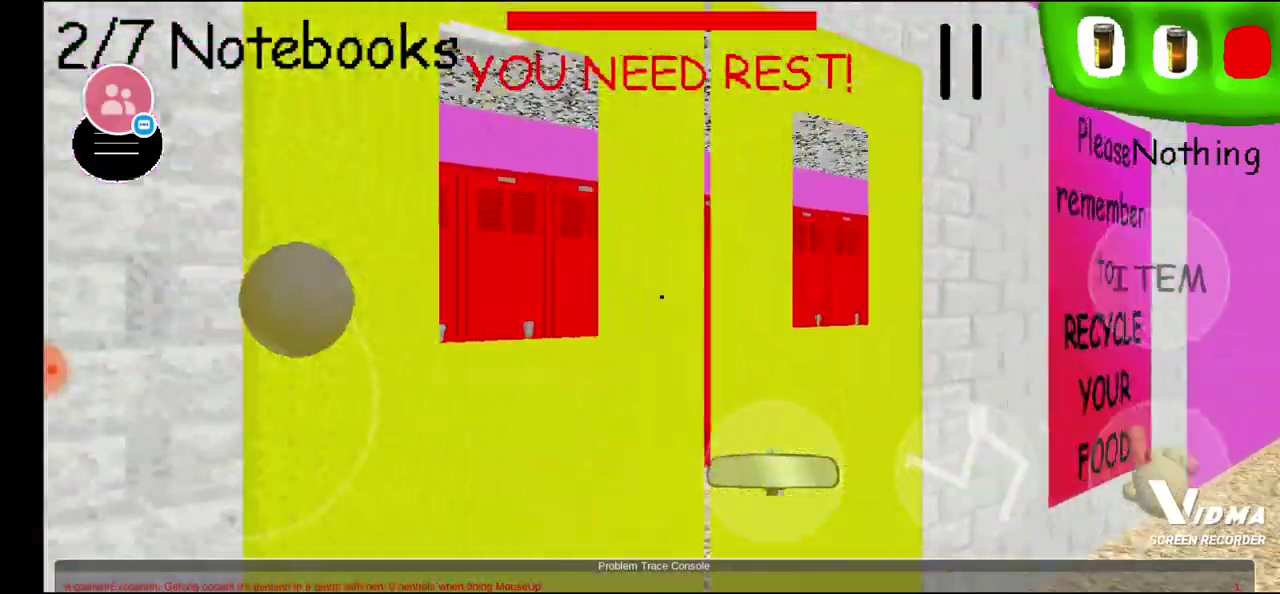
{"action": "left_click_drag", "start_coordinate": [262, 285], "coordinate": [268, 287]}
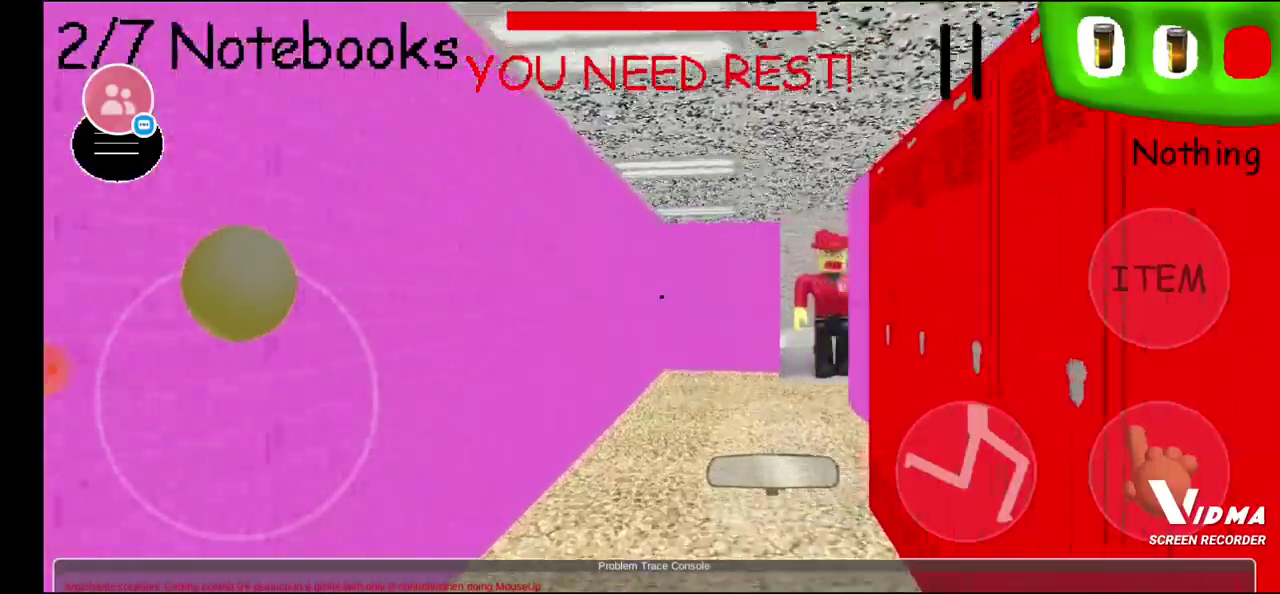
{"action": "mouse_move", "coordinate": [268, 287]}
{"action": "left_mouse_down"}
{"action": "mouse_move", "coordinate": [229, 280]}
{"action": "mouse_move", "coordinate": [229, 480]}
{"action": "mouse_move", "coordinate": [257, 500]}
{"action": "mouse_move", "coordinate": [226, 283]}
{"action": "mouse_move", "coordinate": [286, 437]}
{"action": "mouse_move", "coordinate": [334, 337]}
{"action": "mouse_move", "coordinate": [237, 400]}
{"action": "mouse_move", "coordinate": [166, 362]}
{"action": "mouse_move", "coordinate": [239, 282]}
{"action": "mouse_move", "coordinate": [263, 297]}
{"action": "mouse_move", "coordinate": [266, 286]}
{"action": "mouse_move", "coordinate": [214, 286]}
{"action": "mouse_move", "coordinate": [259, 284]}
{"action": "mouse_move", "coordinate": [249, 280]}
{"action": "mouse_move", "coordinate": [209, 280]}
{"action": "mouse_move", "coordinate": [220, 277]}
{"action": "mouse_move", "coordinate": [251, 280]}
{"action": "mouse_move", "coordinate": [237, 394]}
{"action": "left_mouse_up"}
{"action": "left_click", "coordinate": [1160, 460]}
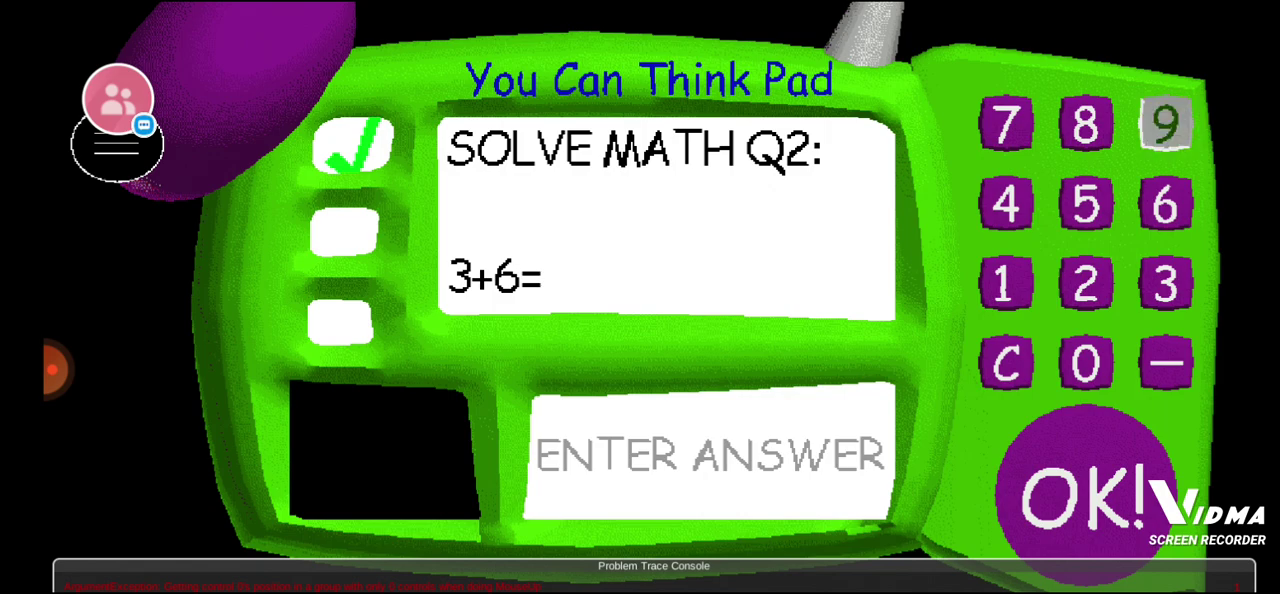
Submit 9 for 3+6 and the garbled third answer, then leave the quiz
{"action": "left_click", "coordinate": [1085, 495]}
{"action": "left_click", "coordinate": [1085, 495]}
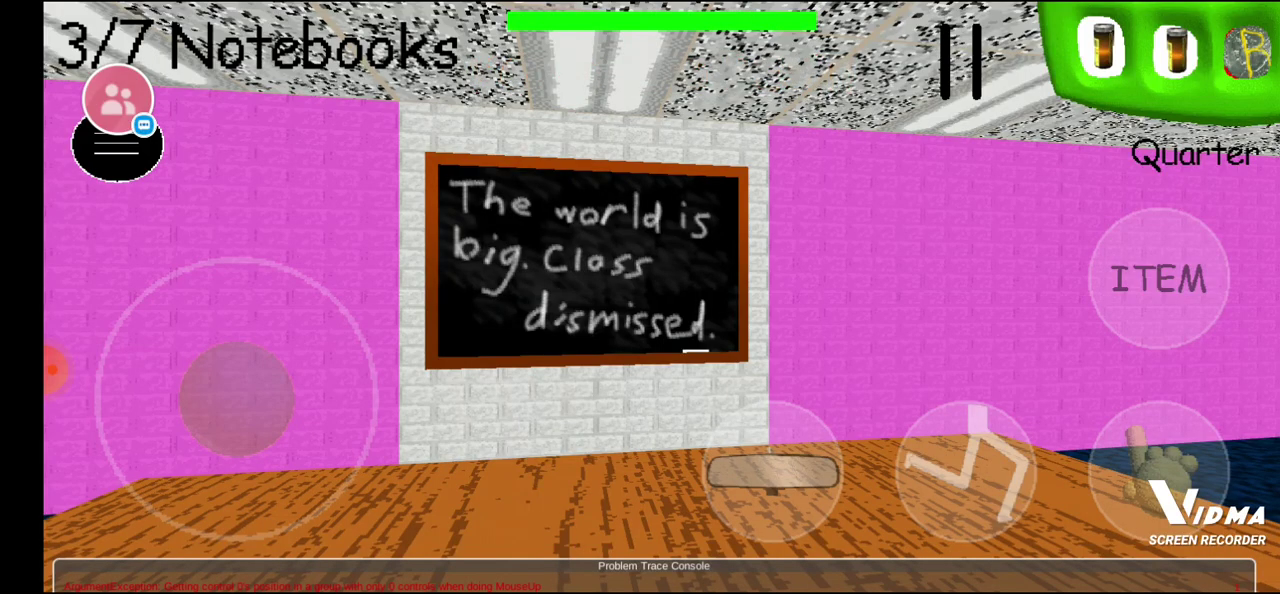
{"action": "mouse_move", "coordinate": [240, 400]}
{"action": "left_mouse_down"}
{"action": "mouse_move", "coordinate": [325, 320]}
{"action": "mouse_move", "coordinate": [320, 477]}
{"action": "mouse_move", "coordinate": [234, 286]}
{"action": "mouse_move", "coordinate": [206, 286]}
{"action": "mouse_move", "coordinate": [278, 290]}
{"action": "mouse_move", "coordinate": [194, 286]}
{"action": "mouse_move", "coordinate": [320, 314]}
{"action": "mouse_move", "coordinate": [205, 287]}
{"action": "mouse_move", "coordinate": [300, 300]}
{"action": "mouse_move", "coordinate": [223, 283]}
{"action": "mouse_move", "coordinate": [268, 287]}
{"action": "left_mouse_up"}
Walk down the hallway to the blue door and collect the chalkboard notebook
{"action": "left_click", "coordinate": [1158, 279]}
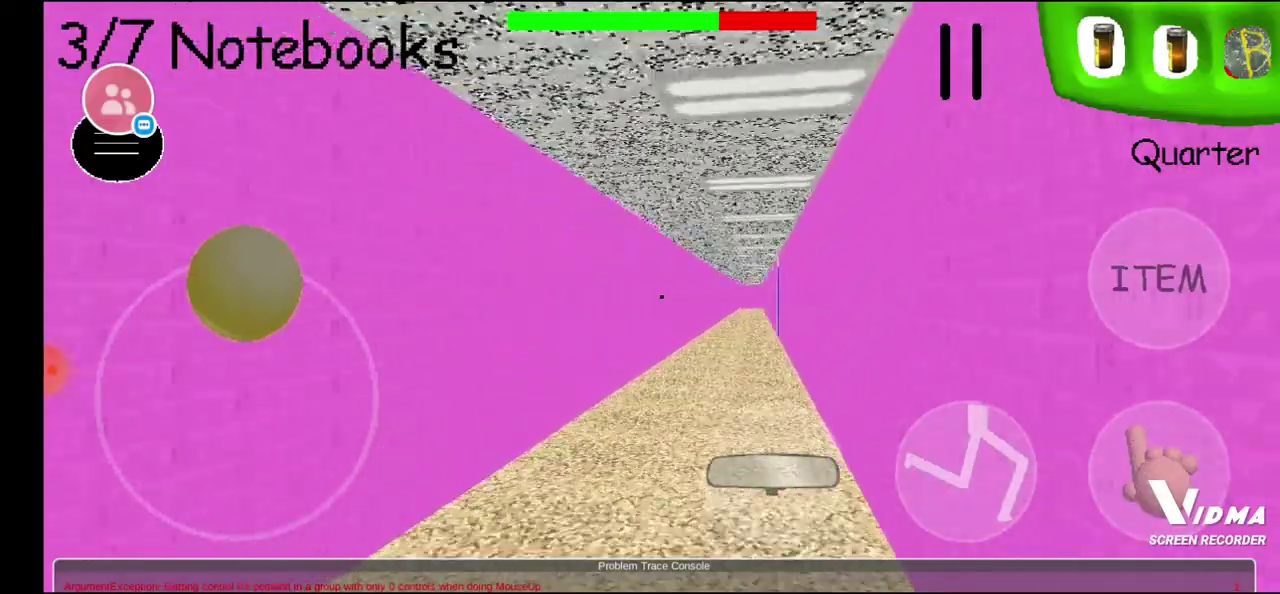
{"action": "mouse_move", "coordinate": [239, 284]}
{"action": "left_mouse_down"}
{"action": "mouse_move", "coordinate": [263, 283]}
{"action": "mouse_move", "coordinate": [223, 280]}
{"action": "left_mouse_up"}
{"action": "left_click", "coordinate": [622, 312]}
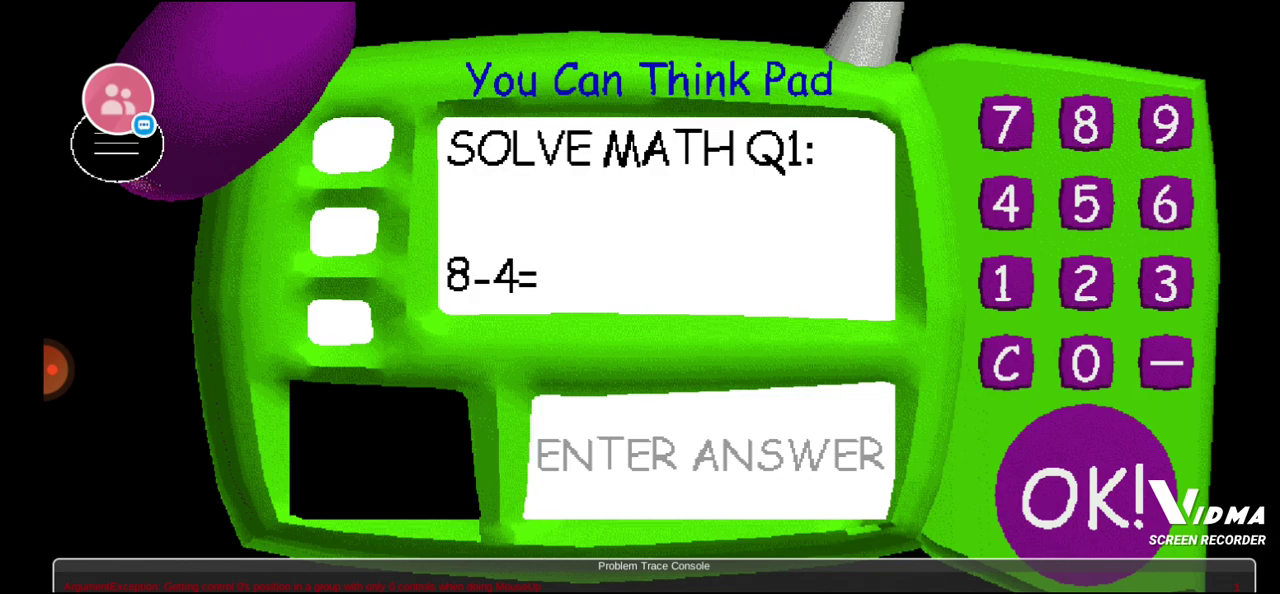
{"action": "type", "text": "4"}
Submit 4 for 8-4, 18 for 8+2, and an answer to the garbled third question
{"action": "left_click", "coordinate": [1086, 494]}
{"action": "type", "text": "18"}
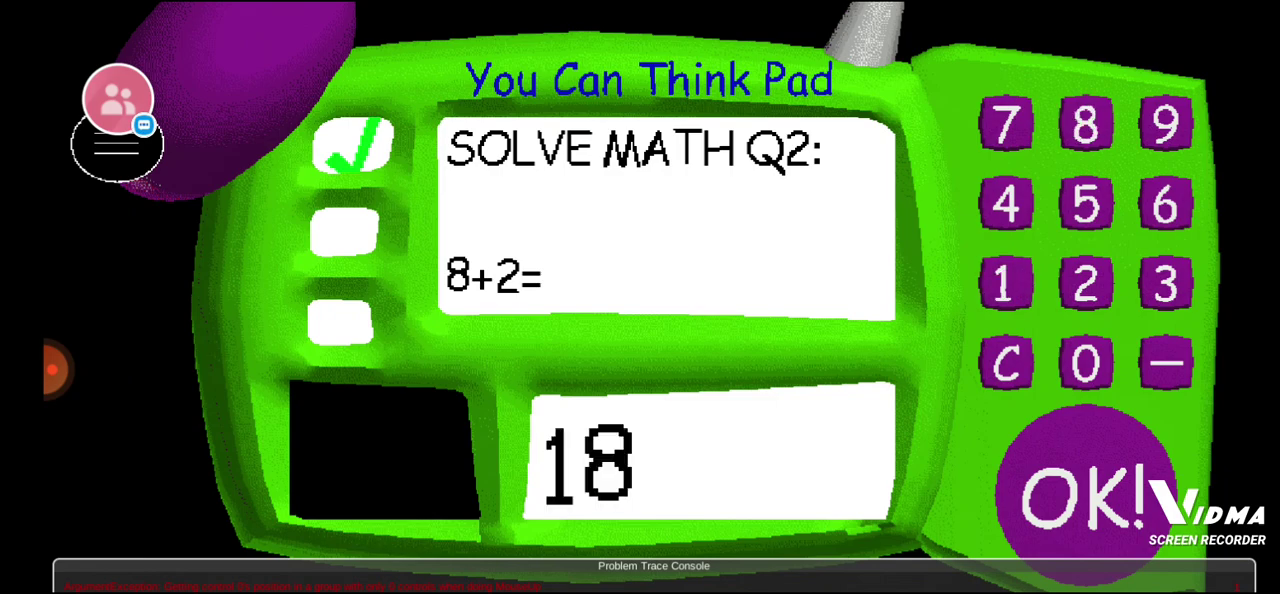
{"action": "left_click", "coordinate": [1086, 494]}
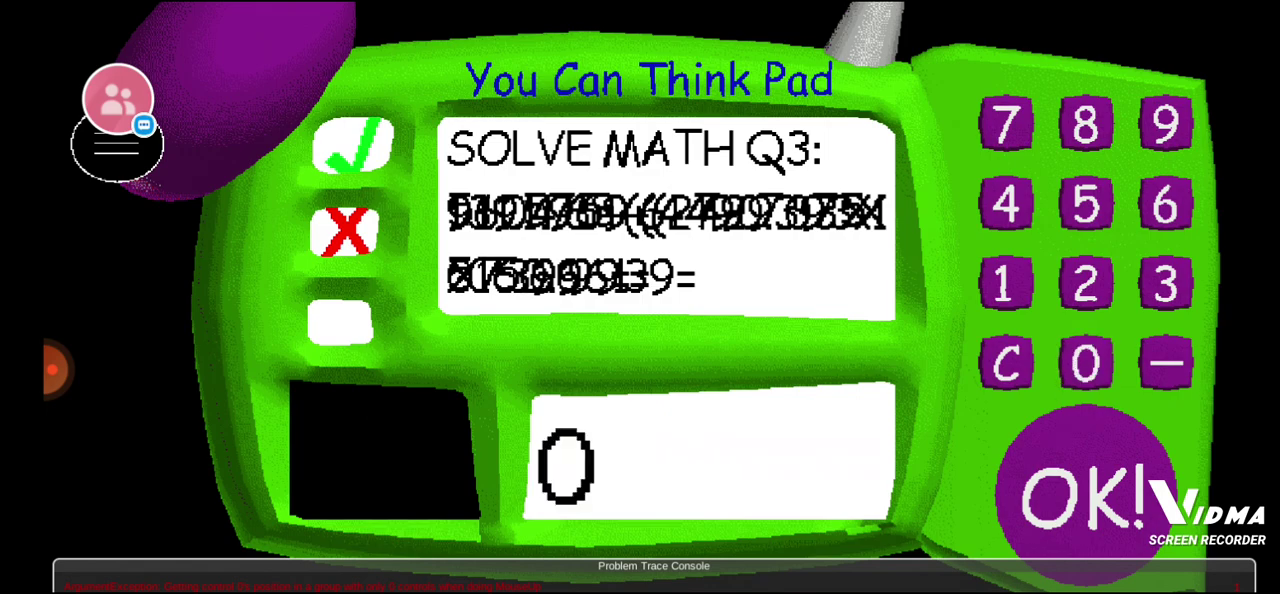
{"action": "left_click", "coordinate": [1085, 495]}
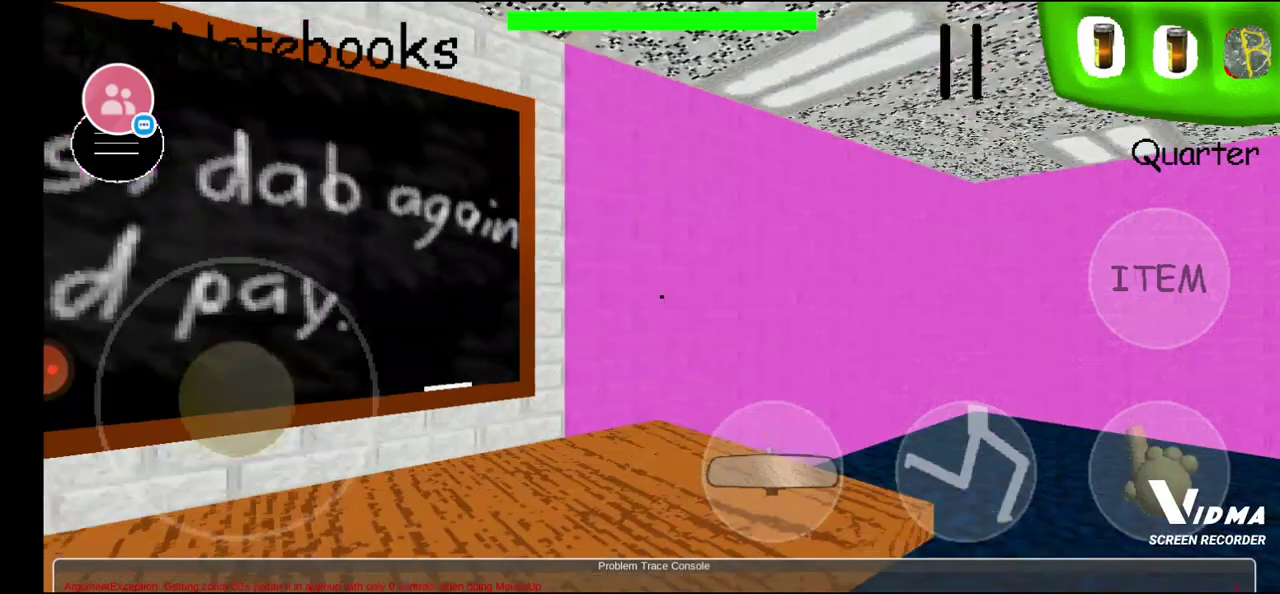
Walk out the blue door past the faculty door and red lockers into a long hallway
{"action": "mouse_move", "coordinate": [235, 400]}
{"action": "left_mouse_down"}
{"action": "mouse_move", "coordinate": [225, 280]}
{"action": "mouse_move", "coordinate": [215, 285]}
{"action": "left_mouse_up"}
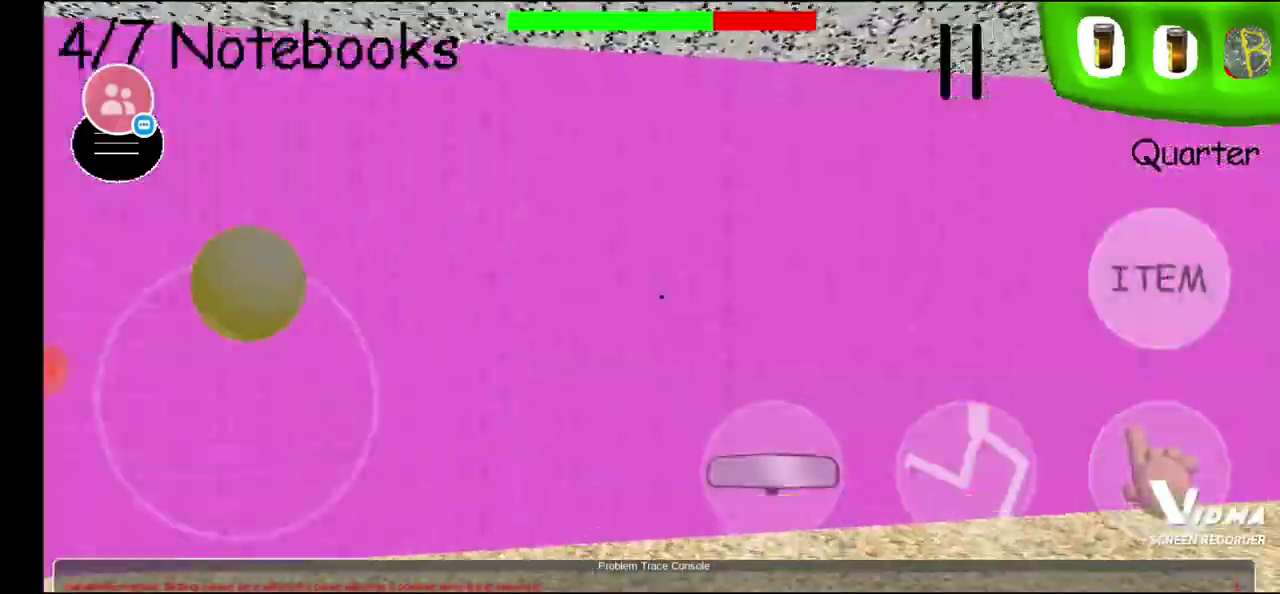
{"action": "mouse_move", "coordinate": [215, 285]}
{"action": "left_mouse_down"}
{"action": "mouse_move", "coordinate": [348, 425]}
{"action": "mouse_move", "coordinate": [286, 503]}
{"action": "mouse_move", "coordinate": [196, 500]}
{"action": "mouse_move", "coordinate": [291, 357]}
{"action": "mouse_move", "coordinate": [222, 283]}
{"action": "left_mouse_up"}
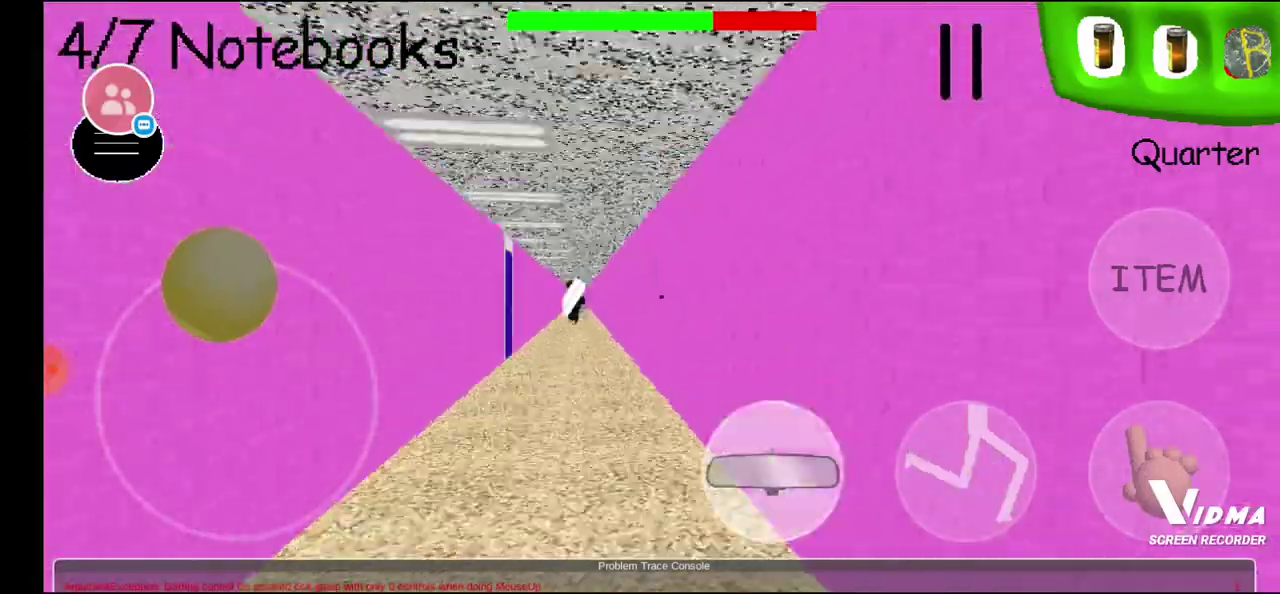
{"action": "mouse_move", "coordinate": [226, 283]}
{"action": "left_mouse_down"}
{"action": "mouse_move", "coordinate": [171, 300]}
{"action": "mouse_move", "coordinate": [120, 409]}
{"action": "mouse_move", "coordinate": [174, 300]}
{"action": "left_mouse_up"}
{"action": "left_click_drag", "start_coordinate": [246, 283], "coordinate": [216, 285]}
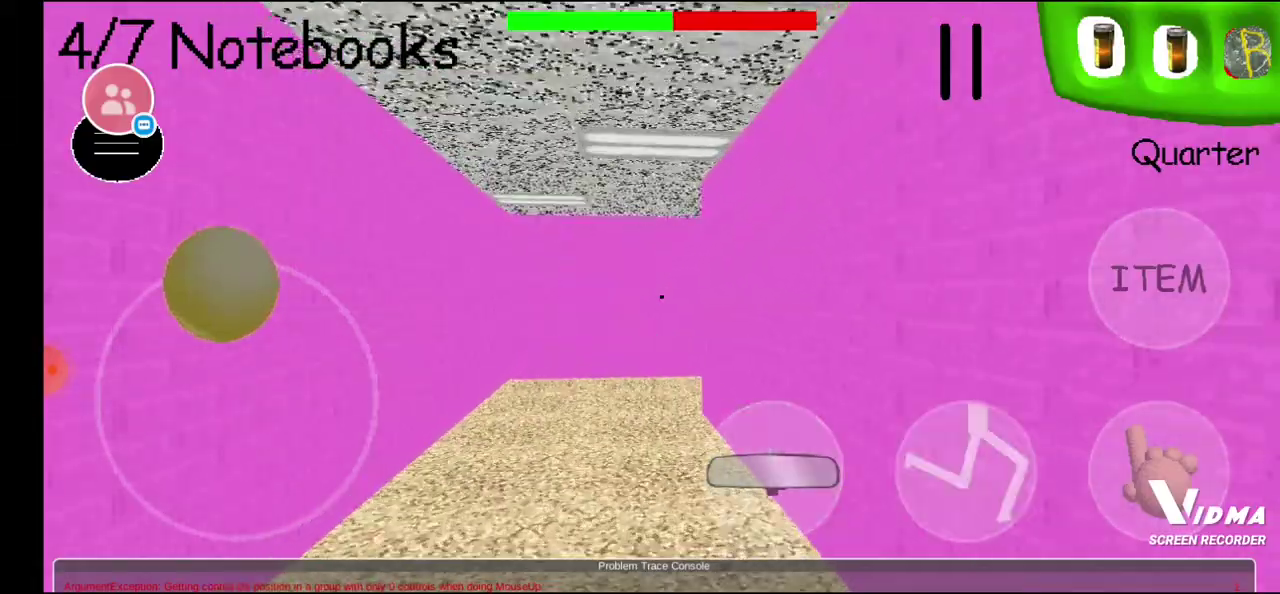
{"action": "mouse_move", "coordinate": [234, 283]}
{"action": "left_mouse_down"}
{"action": "mouse_move", "coordinate": [200, 286]}
{"action": "mouse_move", "coordinate": [186, 437]}
{"action": "mouse_move", "coordinate": [336, 460]}
{"action": "mouse_move", "coordinate": [234, 394]}
{"action": "mouse_move", "coordinate": [206, 429]}
{"action": "mouse_move", "coordinate": [180, 423]}
{"action": "left_mouse_up"}
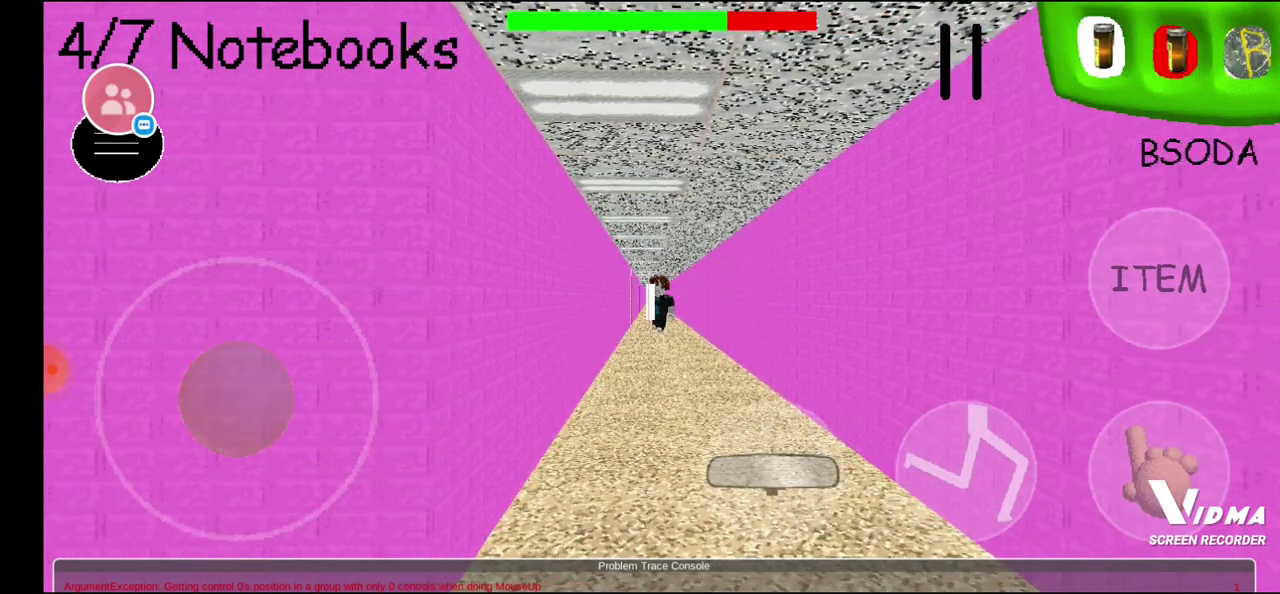
Back away and spray the BSODA at the approaching character
{"action": "left_click_drag", "start_coordinate": [236, 398], "coordinate": [297, 423]}
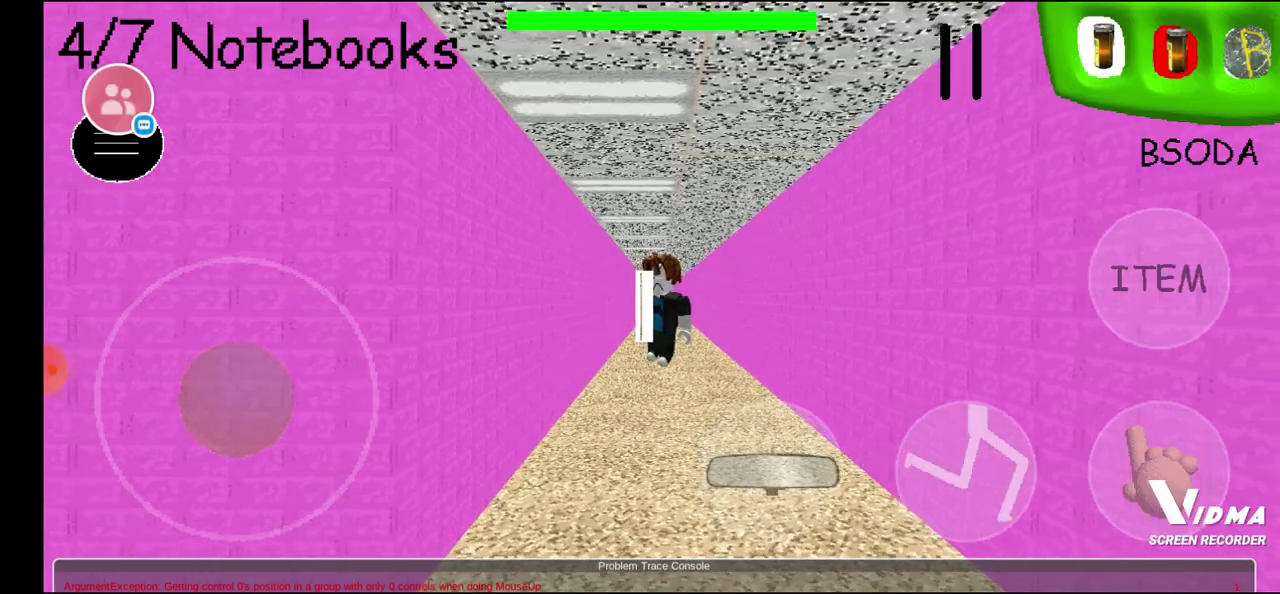
{"action": "left_click", "coordinate": [1158, 279]}
{"action": "mouse_move", "coordinate": [237, 398]}
{"action": "left_mouse_down"}
{"action": "mouse_move", "coordinate": [211, 285]}
{"action": "mouse_move", "coordinate": [223, 280]}
{"action": "mouse_move", "coordinate": [197, 280]}
{"action": "mouse_move", "coordinate": [223, 277]}
{"action": "mouse_move", "coordinate": [143, 323]}
{"action": "mouse_move", "coordinate": [253, 284]}
{"action": "mouse_move", "coordinate": [237, 283]}
{"action": "left_mouse_up"}
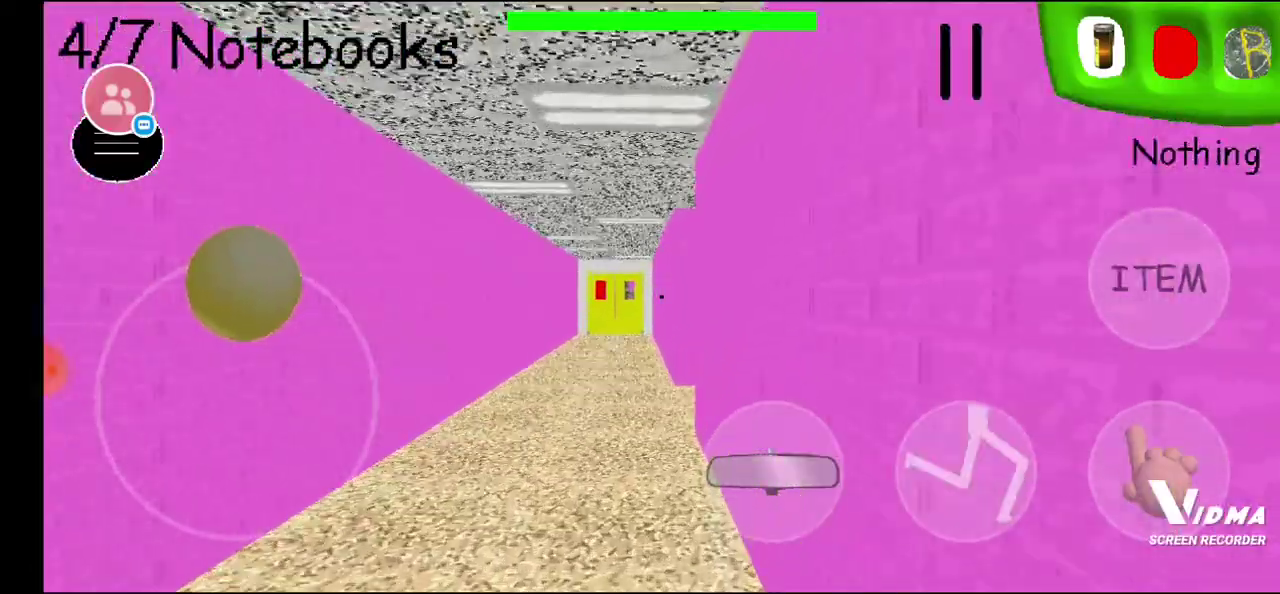
Sprint down the corridor through the yellow doors into the locker hallway
{"action": "left_click_drag", "start_coordinate": [237, 283], "coordinate": [237, 283]}
{"action": "left_click", "coordinate": [965, 470]}
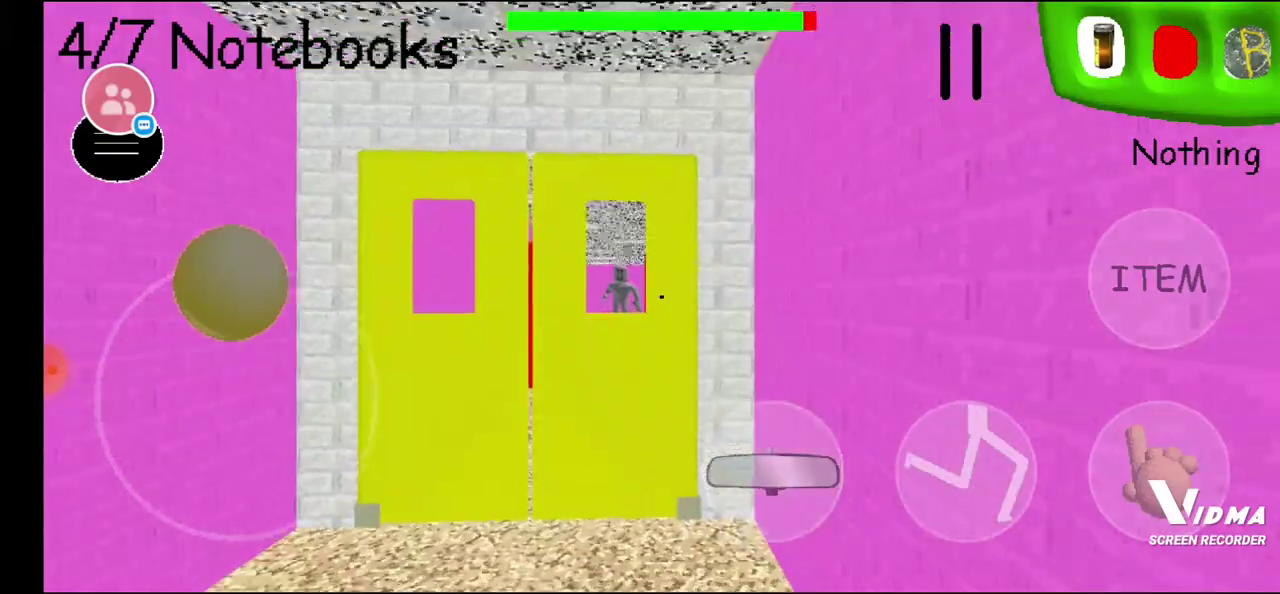
{"action": "mouse_move", "coordinate": [231, 283]}
{"action": "left_mouse_down"}
{"action": "mouse_move", "coordinate": [234, 394]}
{"action": "mouse_move", "coordinate": [211, 286]}
{"action": "mouse_move", "coordinate": [243, 281]}
{"action": "mouse_move", "coordinate": [237, 400]}
{"action": "left_mouse_up"}
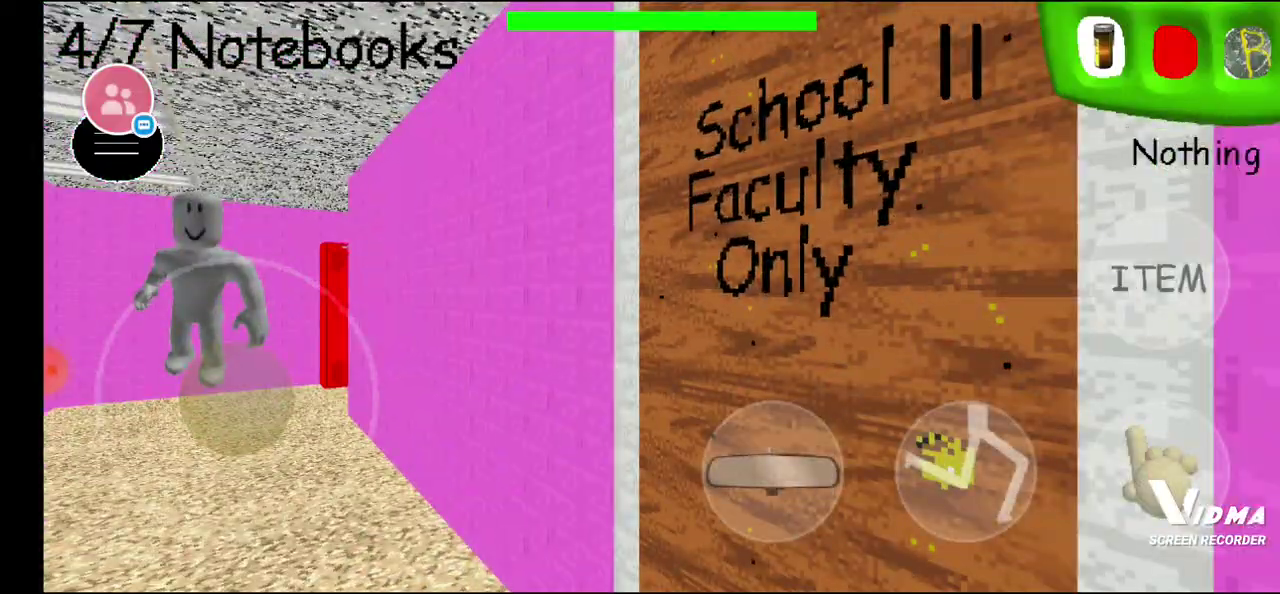
Enter the classroom from the Faculty Only door and jump the rope three times
{"action": "mouse_move", "coordinate": [237, 355]}
{"action": "left_mouse_down"}
{"action": "mouse_move", "coordinate": [306, 306]}
{"action": "mouse_move", "coordinate": [317, 314]}
{"action": "mouse_move", "coordinate": [232, 282]}
{"action": "left_mouse_up"}
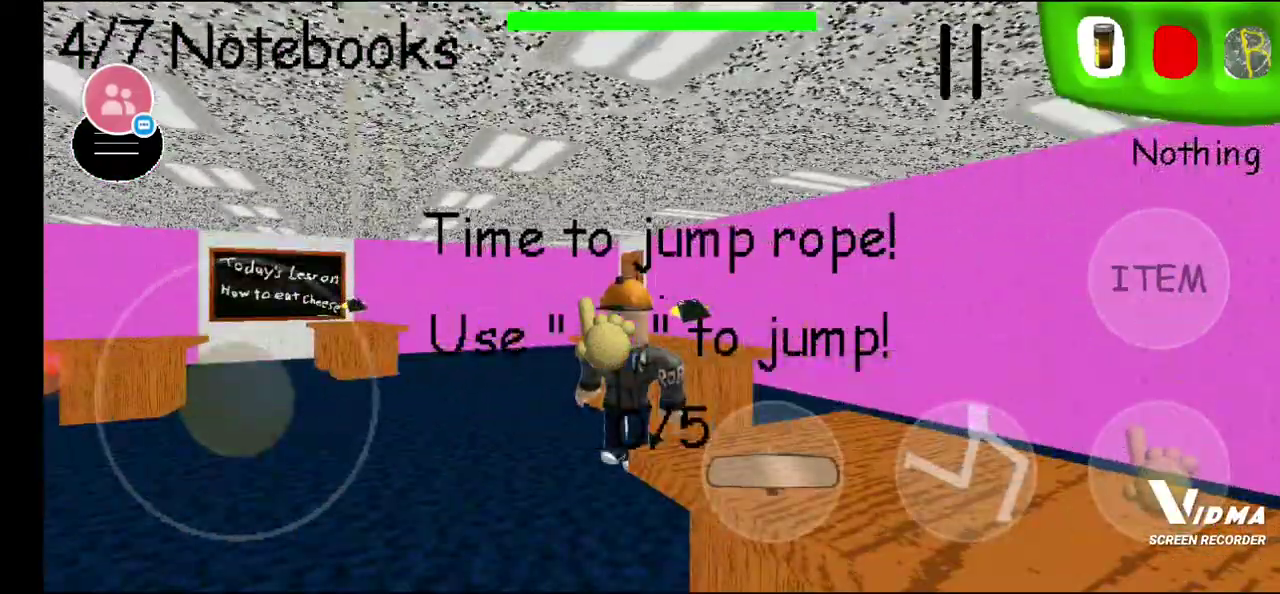
{"action": "left_click", "coordinate": [1160, 465]}
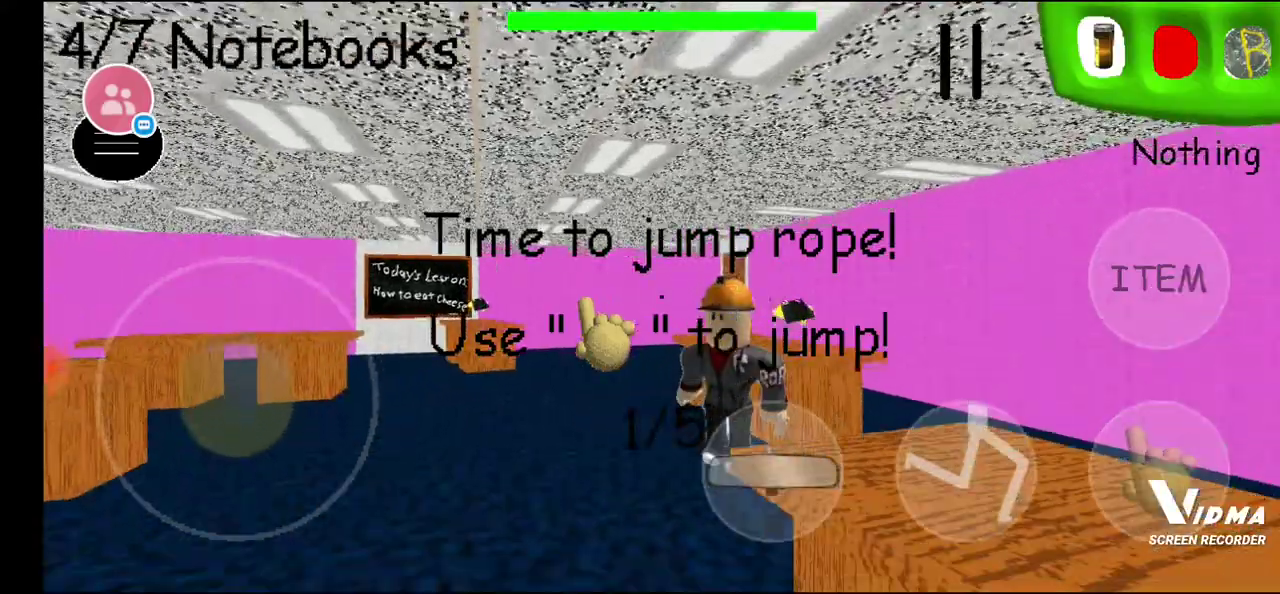
{"action": "left_click", "coordinate": [1160, 465]}
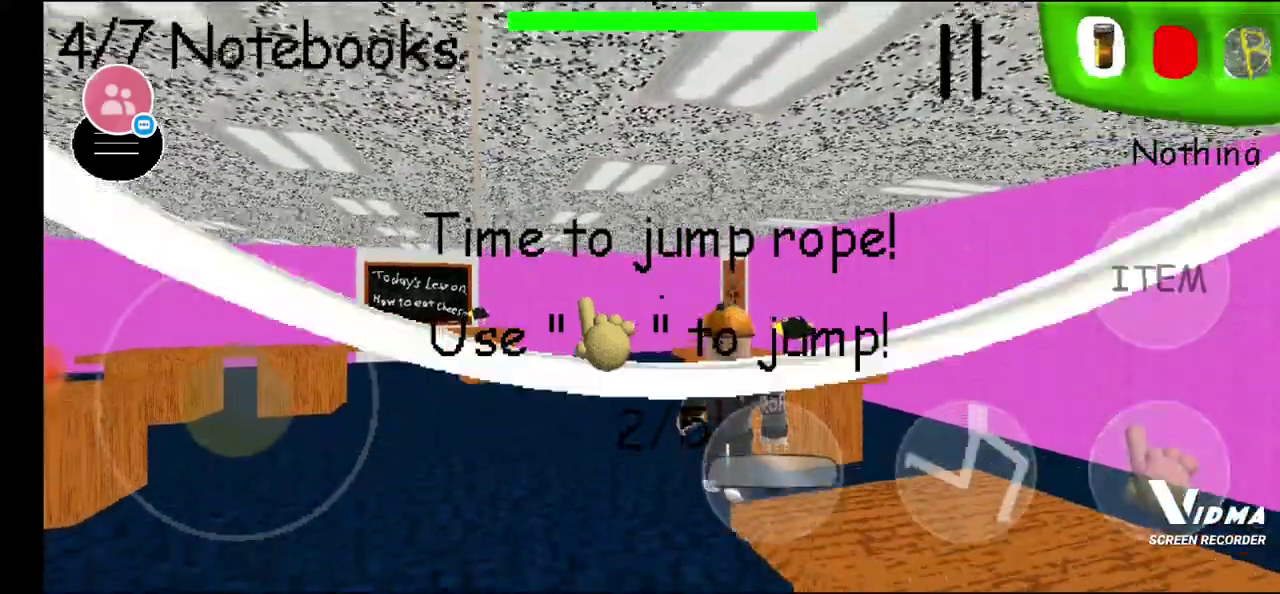
{"action": "left_click", "coordinate": [1160, 465]}
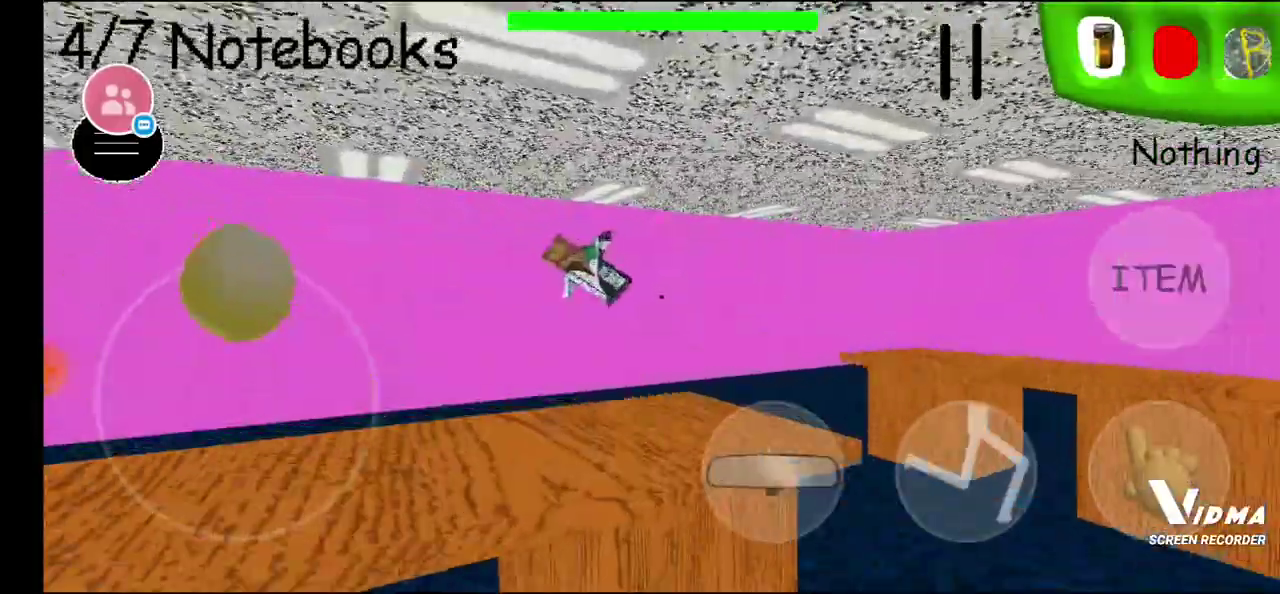
Grab the Energy flavored Zesty Bar from the desk and sprint back through the faculty door
{"action": "left_click", "coordinate": [1160, 465]}
{"action": "mouse_move", "coordinate": [295, 298]}
{"action": "left_mouse_down"}
{"action": "mouse_move", "coordinate": [243, 282]}
{"action": "mouse_move", "coordinate": [143, 329]}
{"action": "mouse_move", "coordinate": [251, 300]}
{"action": "mouse_move", "coordinate": [247, 510]}
{"action": "mouse_move", "coordinate": [235, 515]}
{"action": "left_mouse_up"}
{"action": "left_click", "coordinate": [965, 470]}
{"action": "left_click", "coordinate": [965, 470]}
{"action": "left_click", "coordinate": [965, 470]}
Head down the locker corridor, spraying soda at the jump-rope character and jumping the rope four times
{"action": "left_click_drag", "start_coordinate": [975, 440], "coordinate": [962, 462]}
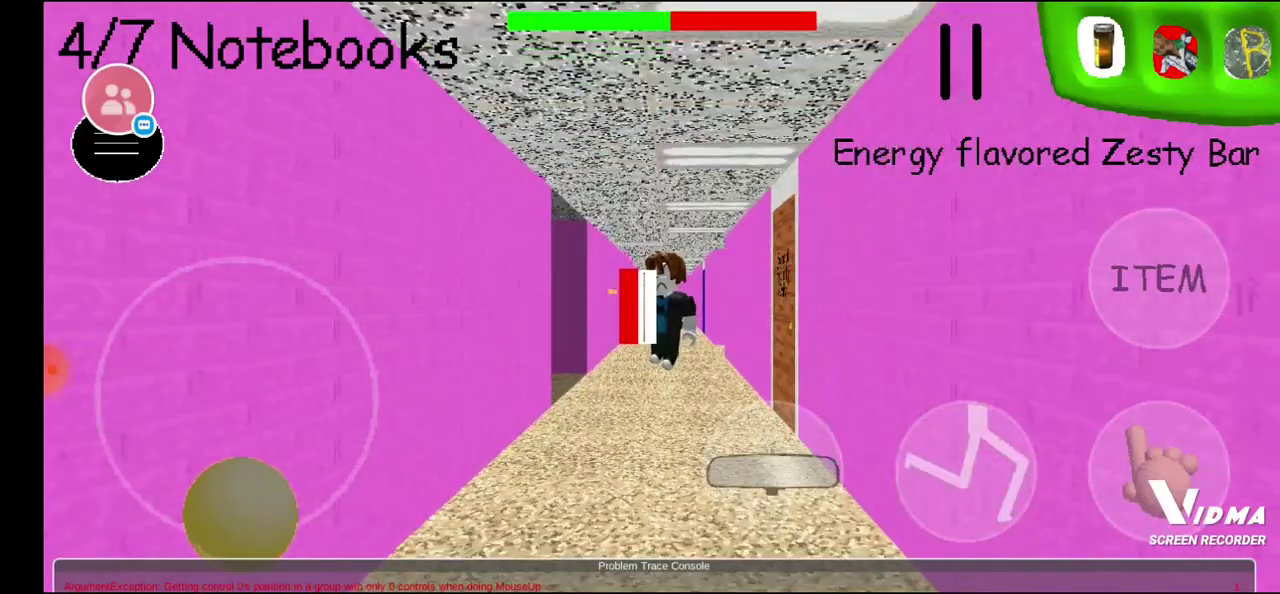
{"action": "left_click_drag", "start_coordinate": [240, 510], "coordinate": [240, 512]}
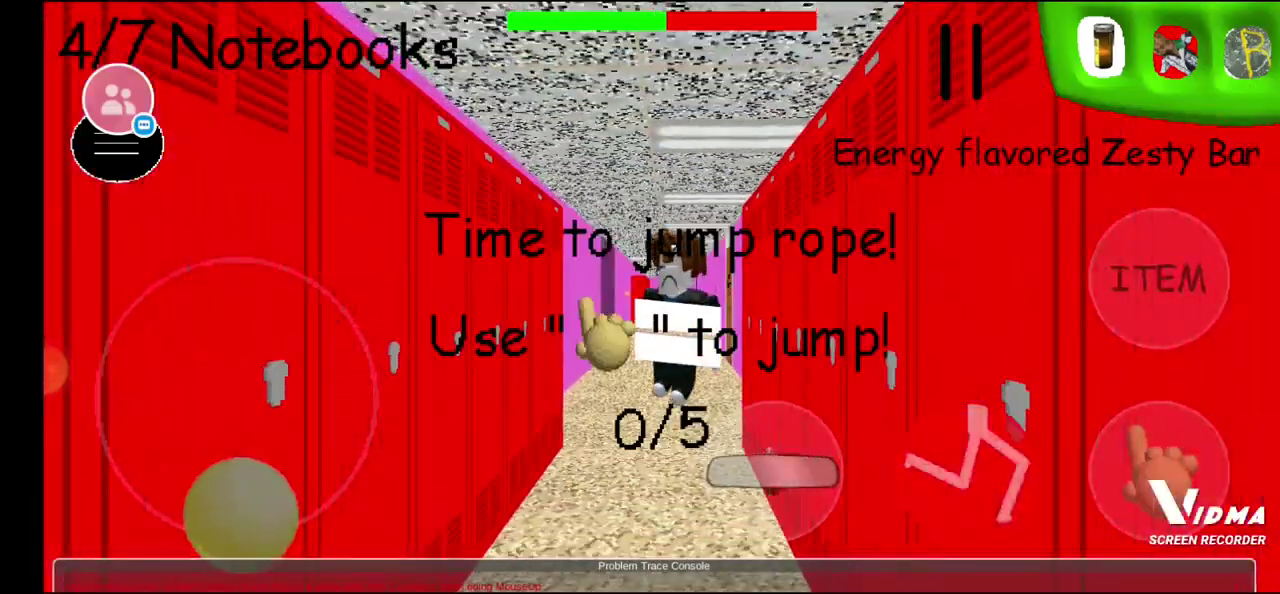
{"action": "left_click", "coordinate": [1158, 460]}
{"action": "left_click", "coordinate": [1158, 278]}
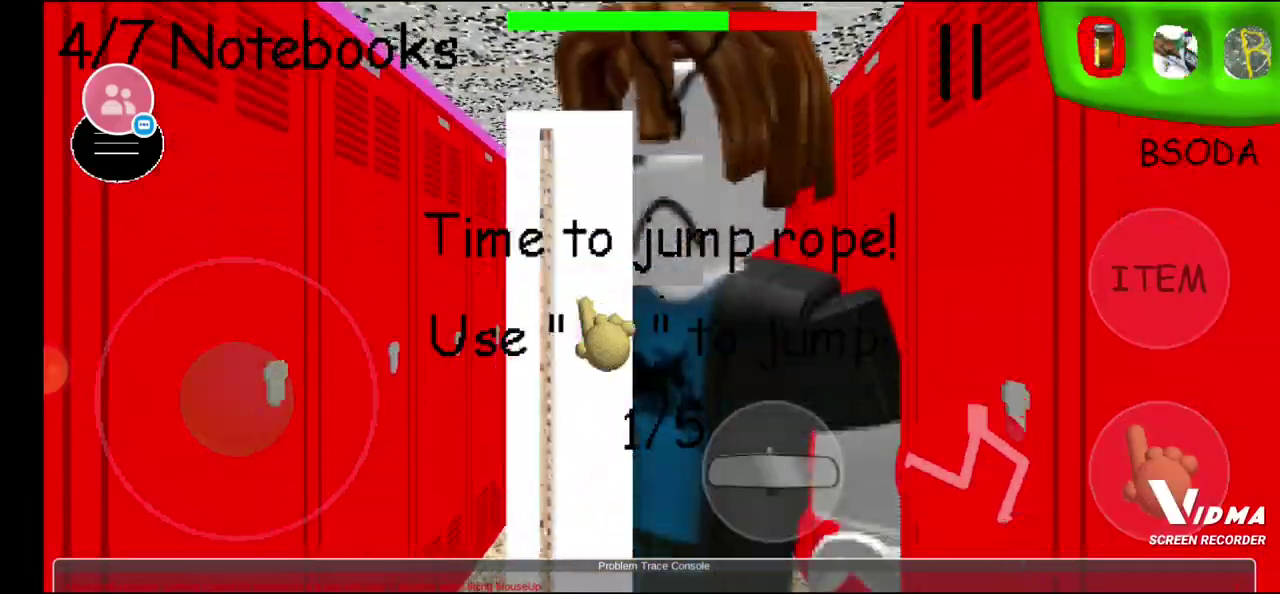
{"action": "left_click", "coordinate": [1158, 460]}
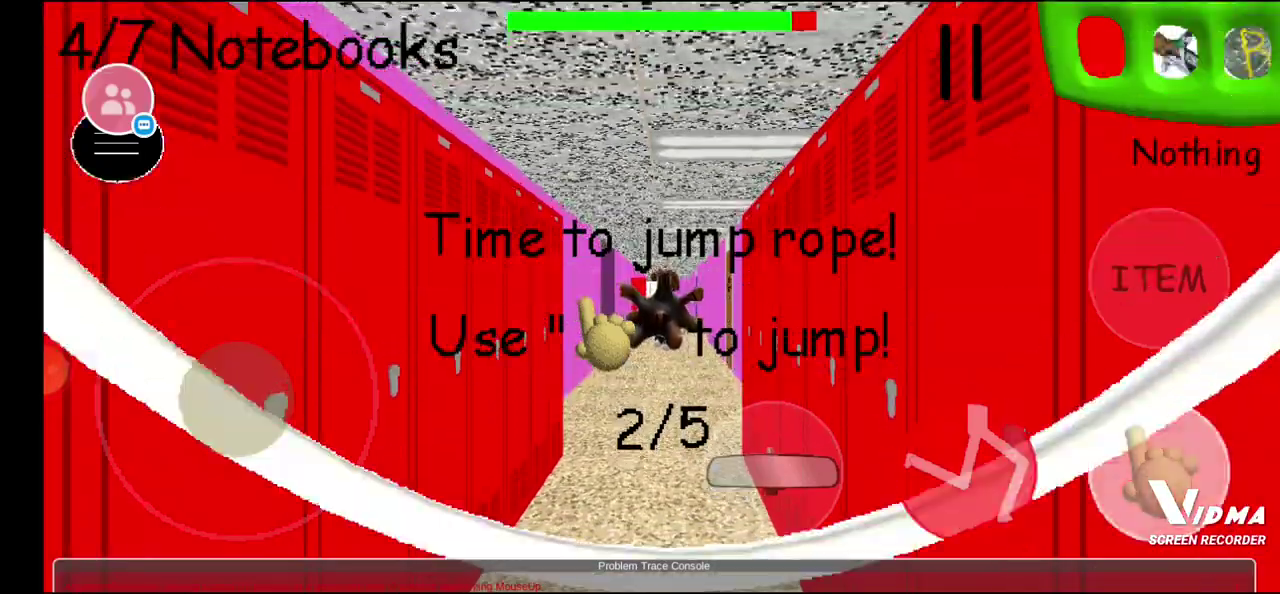
{"action": "left_click", "coordinate": [1158, 460]}
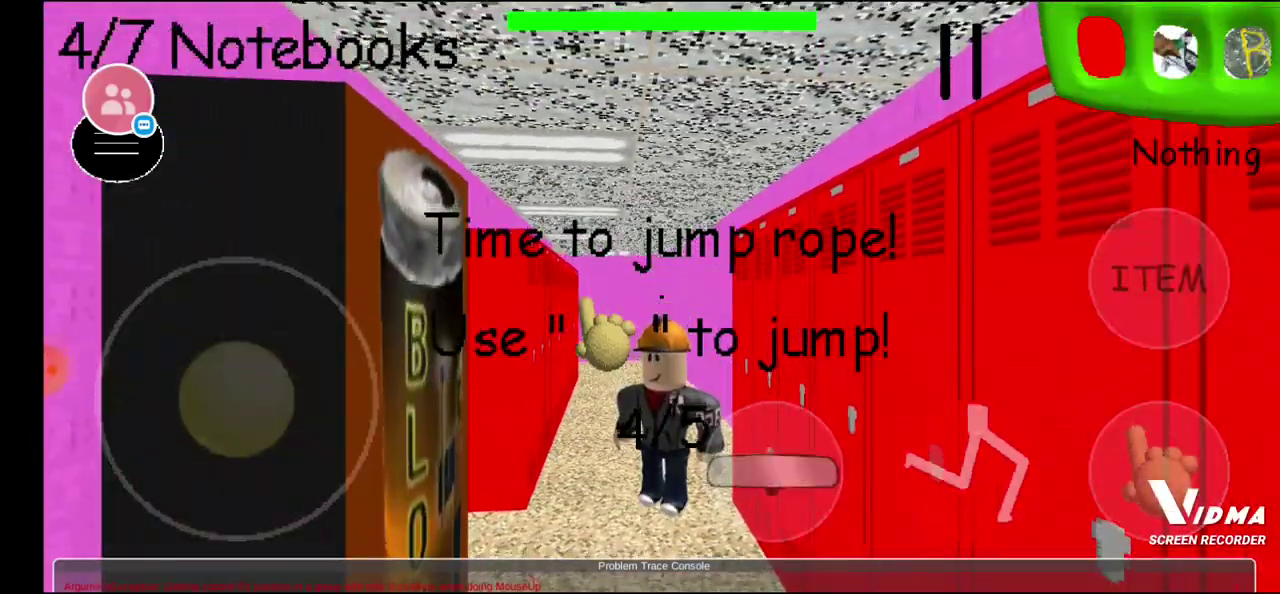
{"action": "left_click", "coordinate": [1158, 460]}
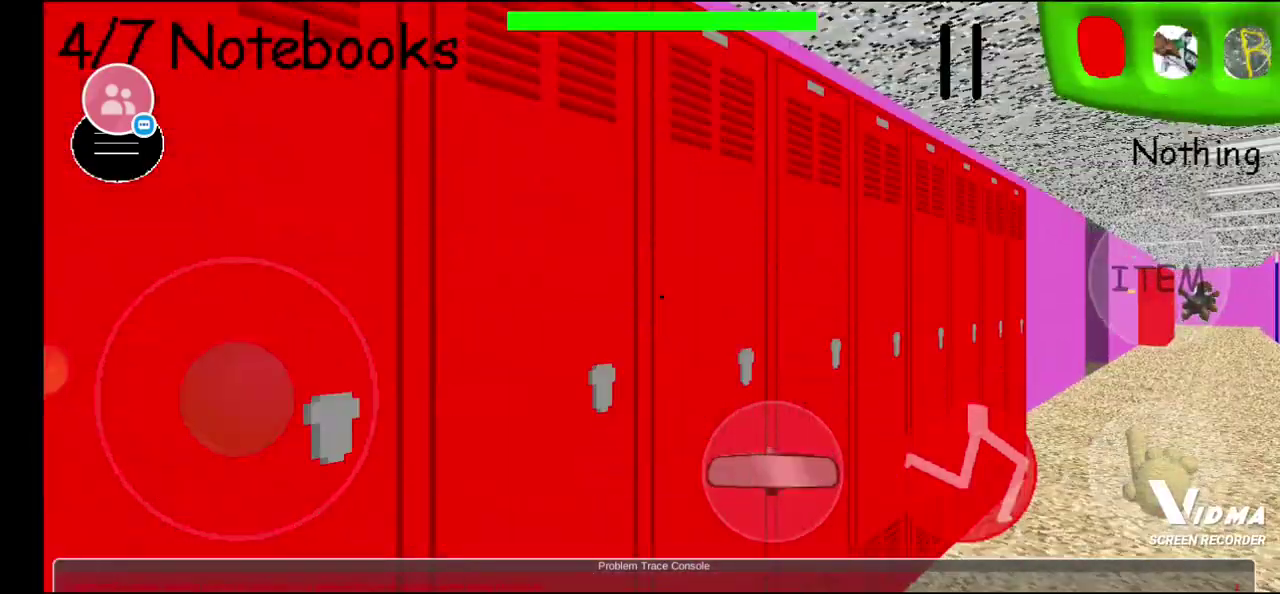
Walk away down the pink hallway past the faculty door toward the lockers
{"action": "mouse_move", "coordinate": [237, 397]}
{"action": "left_mouse_down"}
{"action": "mouse_move", "coordinate": [195, 287]}
{"action": "mouse_move", "coordinate": [219, 284]}
{"action": "mouse_move", "coordinate": [247, 325]}
{"action": "left_mouse_up"}
{"action": "left_click_drag", "start_coordinate": [215, 284], "coordinate": [222, 283]}
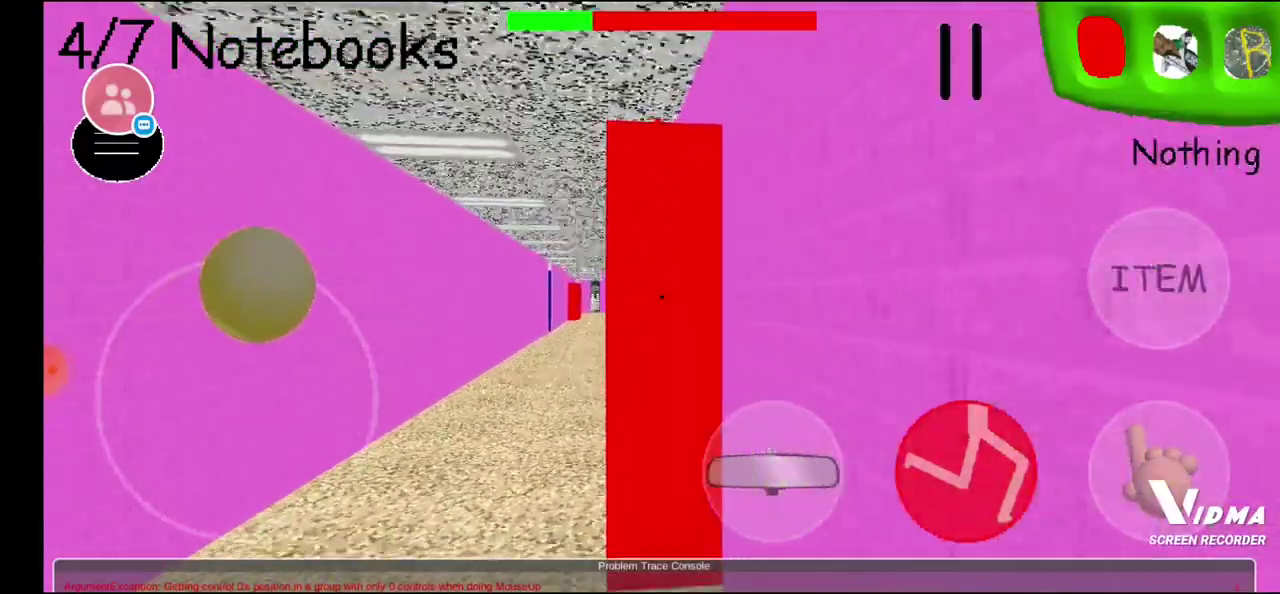
{"action": "mouse_move", "coordinate": [258, 284]}
{"action": "left_mouse_down"}
{"action": "mouse_move", "coordinate": [171, 291]}
{"action": "mouse_move", "coordinate": [133, 348]}
{"action": "mouse_move", "coordinate": [120, 408]}
{"action": "mouse_move", "coordinate": [263, 286]}
{"action": "mouse_move", "coordinate": [221, 284]}
{"action": "mouse_move", "coordinate": [237, 400]}
{"action": "mouse_move", "coordinate": [314, 309]}
{"action": "mouse_move", "coordinate": [214, 280]}
{"action": "left_mouse_up"}
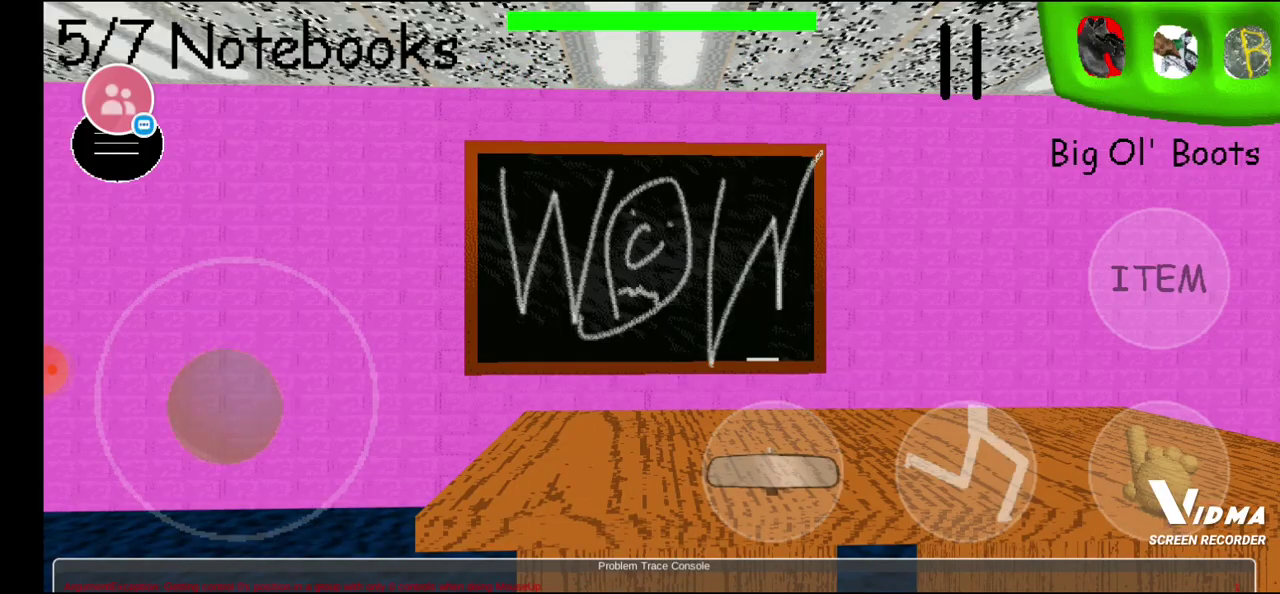
Turn from the chalkboard toward the classroom door
{"action": "left_click_drag", "start_coordinate": [225, 405], "coordinate": [232, 282]}
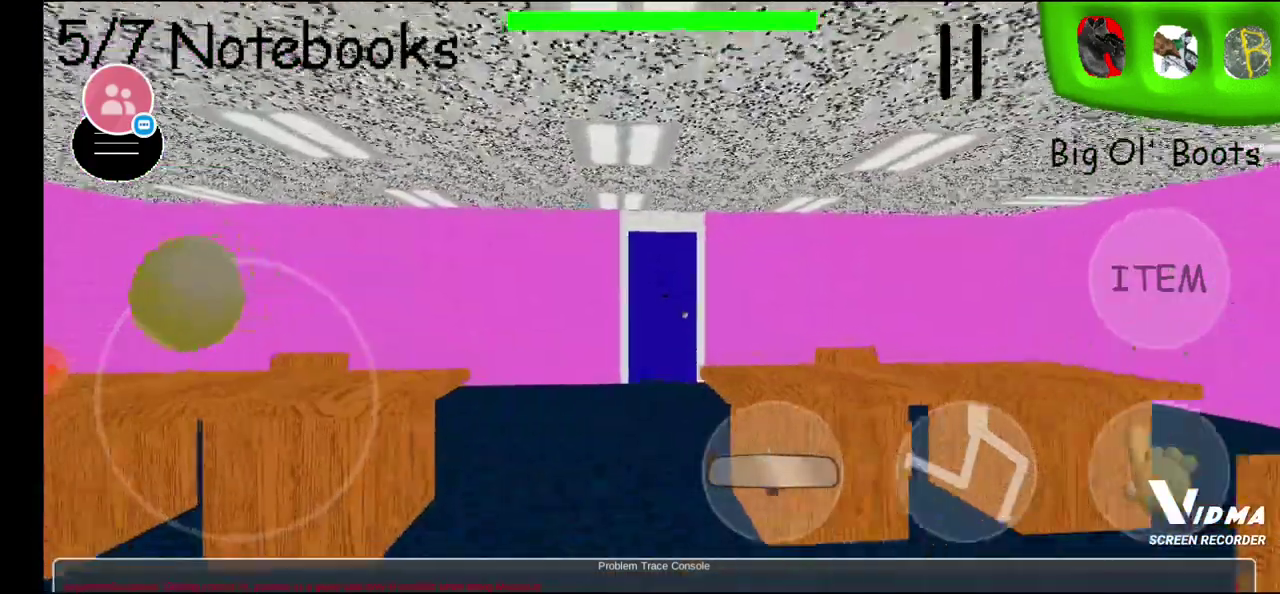
Run through the corridor into the cafeteria and use the Big Ol' Boots
{"action": "left_click", "coordinate": [965, 470]}
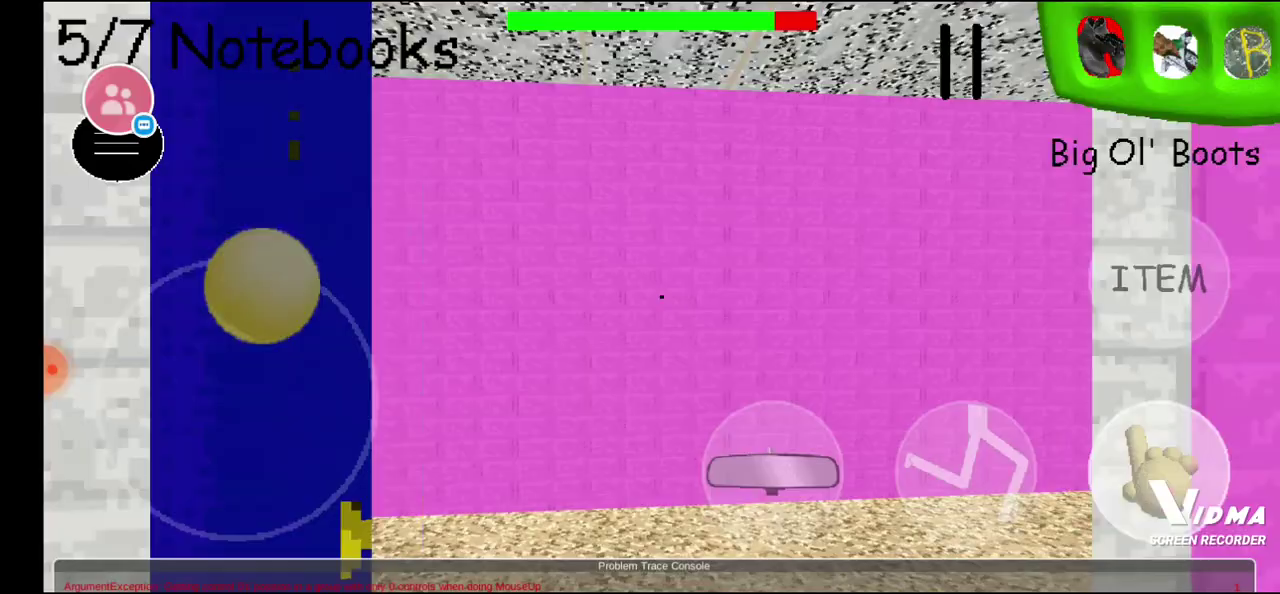
{"action": "mouse_move", "coordinate": [232, 282]}
{"action": "left_mouse_down"}
{"action": "mouse_move", "coordinate": [170, 490]}
{"action": "mouse_move", "coordinate": [255, 283]}
{"action": "mouse_move", "coordinate": [222, 283]}
{"action": "left_mouse_up"}
{"action": "left_click", "coordinate": [965, 470]}
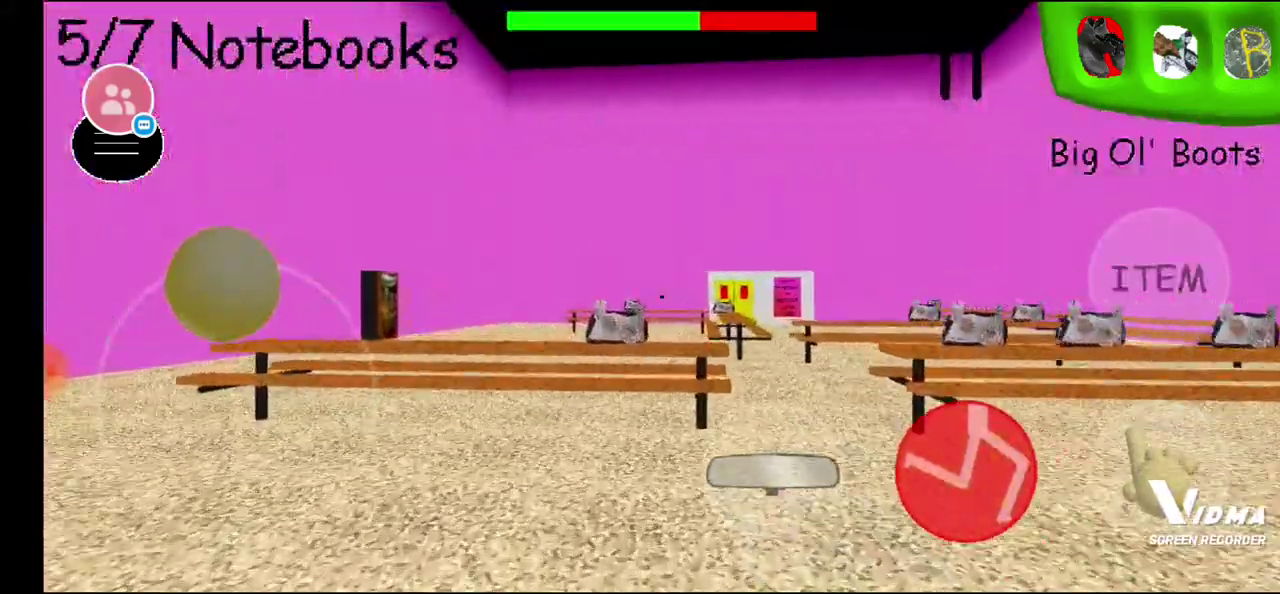
{"action": "left_click", "coordinate": [1158, 278]}
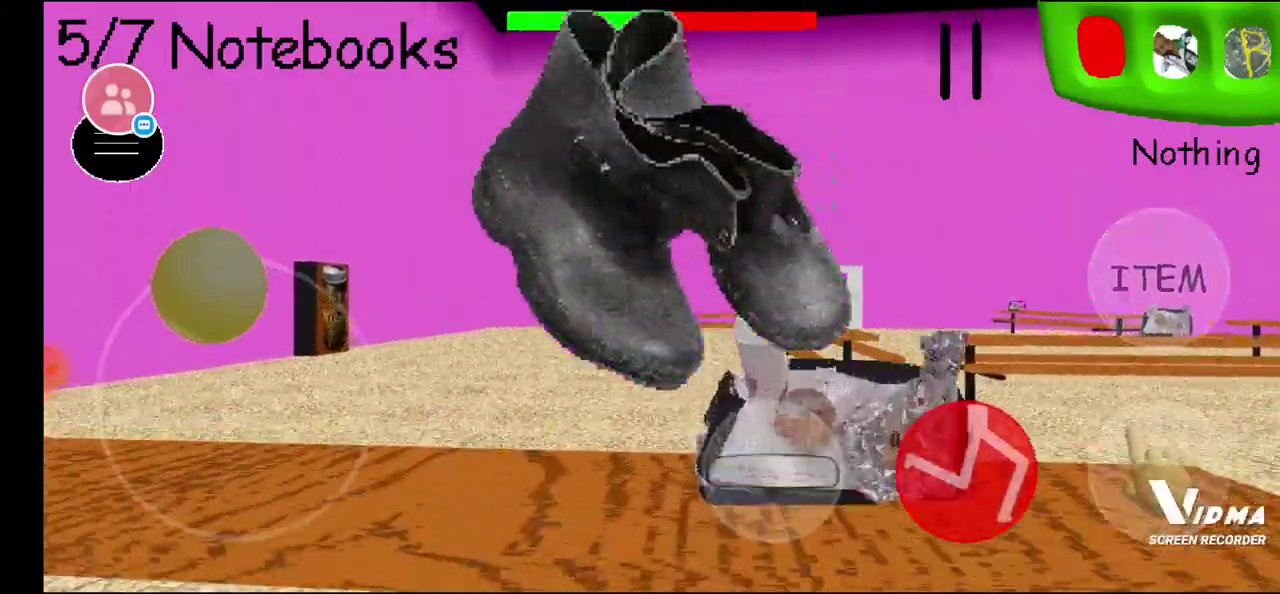
Spend the Quarter on the BLOXY vending machine, then walk out to the hallway
{"action": "left_click_drag", "start_coordinate": [222, 283], "coordinate": [145, 325]}
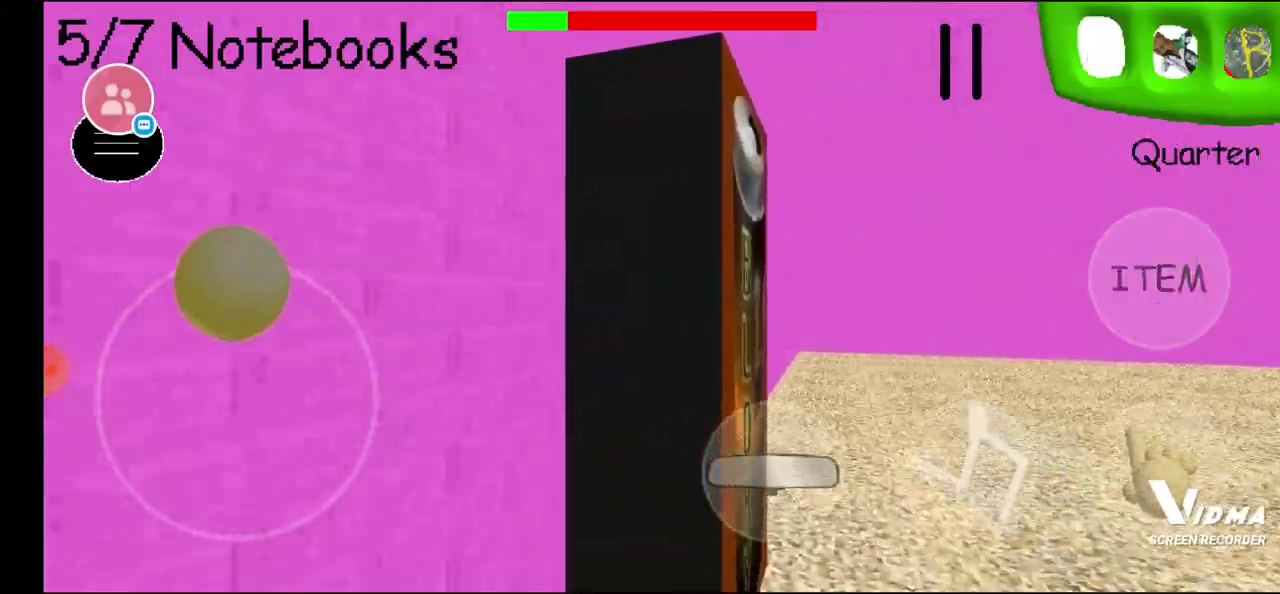
{"action": "left_click", "coordinate": [1158, 278]}
{"action": "mouse_move", "coordinate": [232, 283]}
{"action": "left_mouse_down"}
{"action": "mouse_move", "coordinate": [309, 306]}
{"action": "mouse_move", "coordinate": [200, 286]}
{"action": "mouse_move", "coordinate": [197, 507]}
{"action": "mouse_move", "coordinate": [150, 470]}
{"action": "left_mouse_up"}
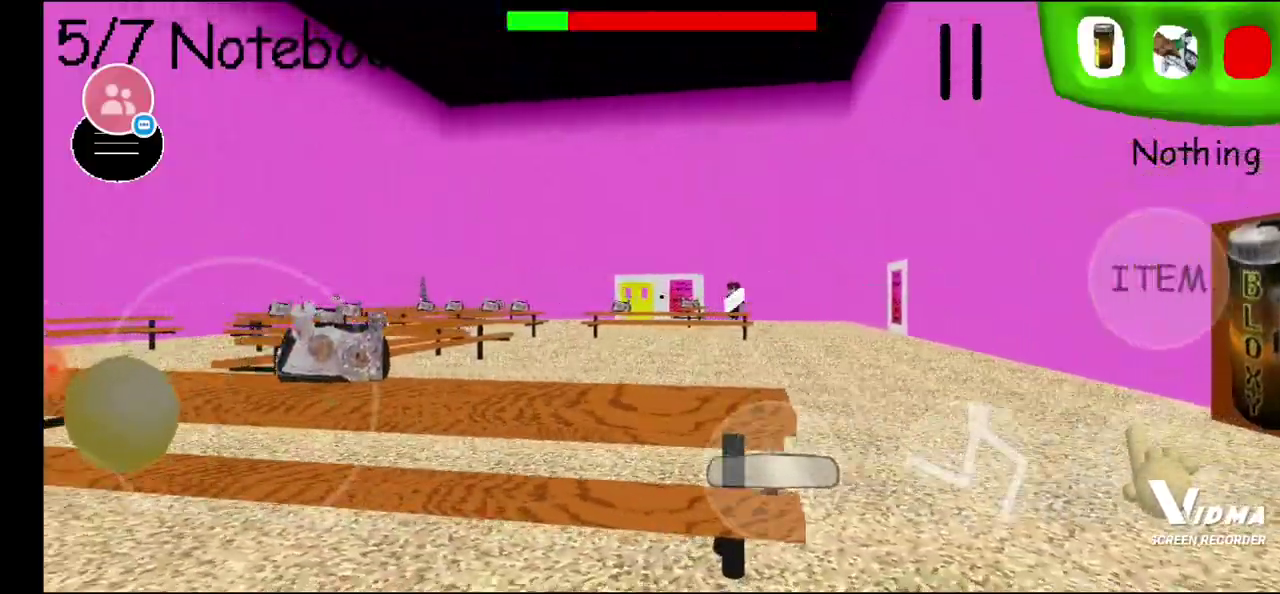
{"action": "mouse_move", "coordinate": [120, 410]}
{"action": "left_mouse_down"}
{"action": "mouse_move", "coordinate": [206, 380]}
{"action": "mouse_move", "coordinate": [243, 277]}
{"action": "mouse_move", "coordinate": [168, 303]}
{"action": "mouse_move", "coordinate": [177, 294]}
{"action": "mouse_move", "coordinate": [277, 289]}
{"action": "mouse_move", "coordinate": [163, 306]}
{"action": "mouse_move", "coordinate": [285, 292]}
{"action": "mouse_move", "coordinate": [349, 380]}
{"action": "mouse_move", "coordinate": [314, 477]}
{"action": "mouse_move", "coordinate": [280, 506]}
{"action": "mouse_move", "coordinate": [226, 508]}
{"action": "left_mouse_up"}
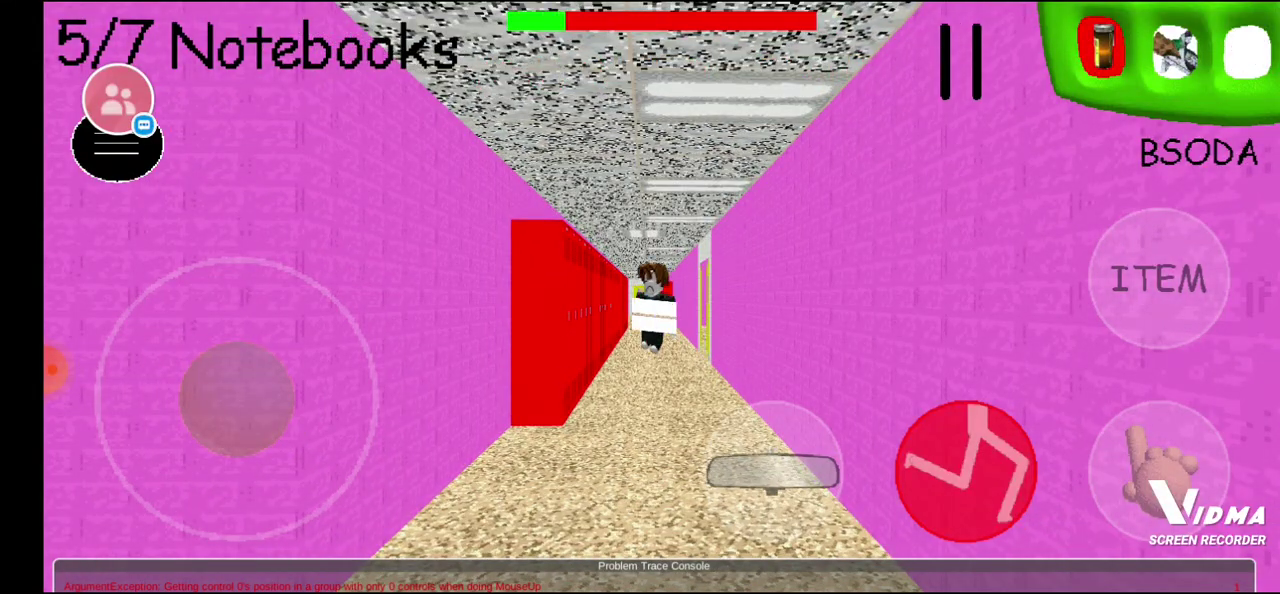
Spray the BSODA down the locker hallway and sprint through the side corridor
{"action": "left_click", "coordinate": [1158, 278]}
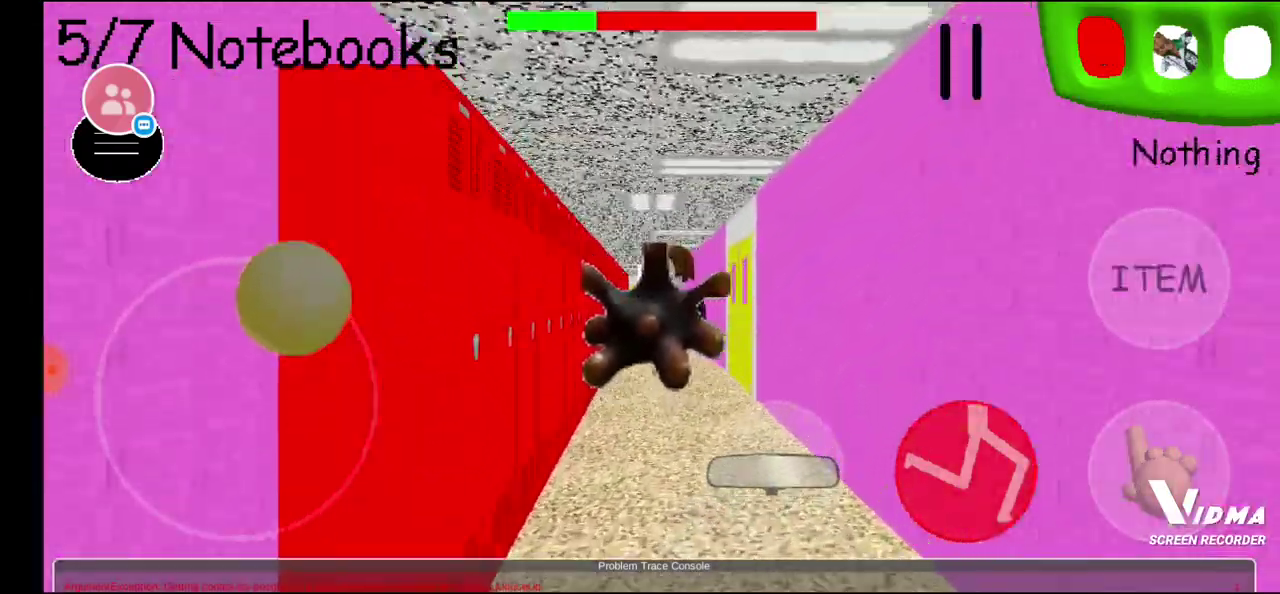
{"action": "left_click_drag", "start_coordinate": [800, 470], "coordinate": [780, 470]}
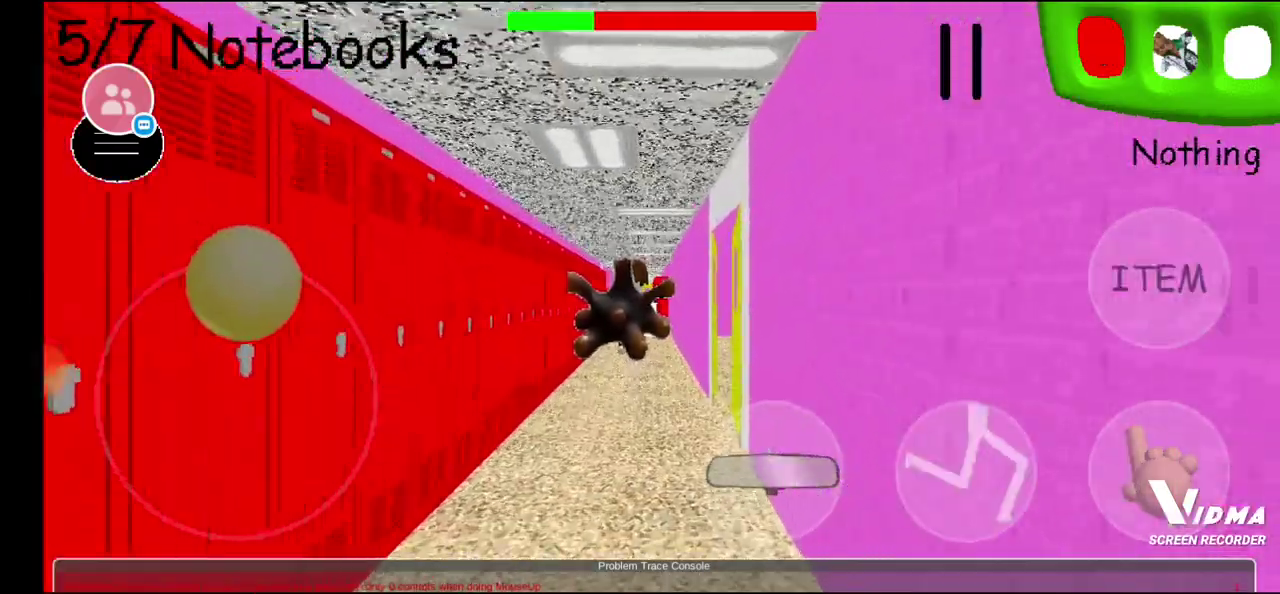
{"action": "left_click_drag", "start_coordinate": [220, 285], "coordinate": [235, 285]}
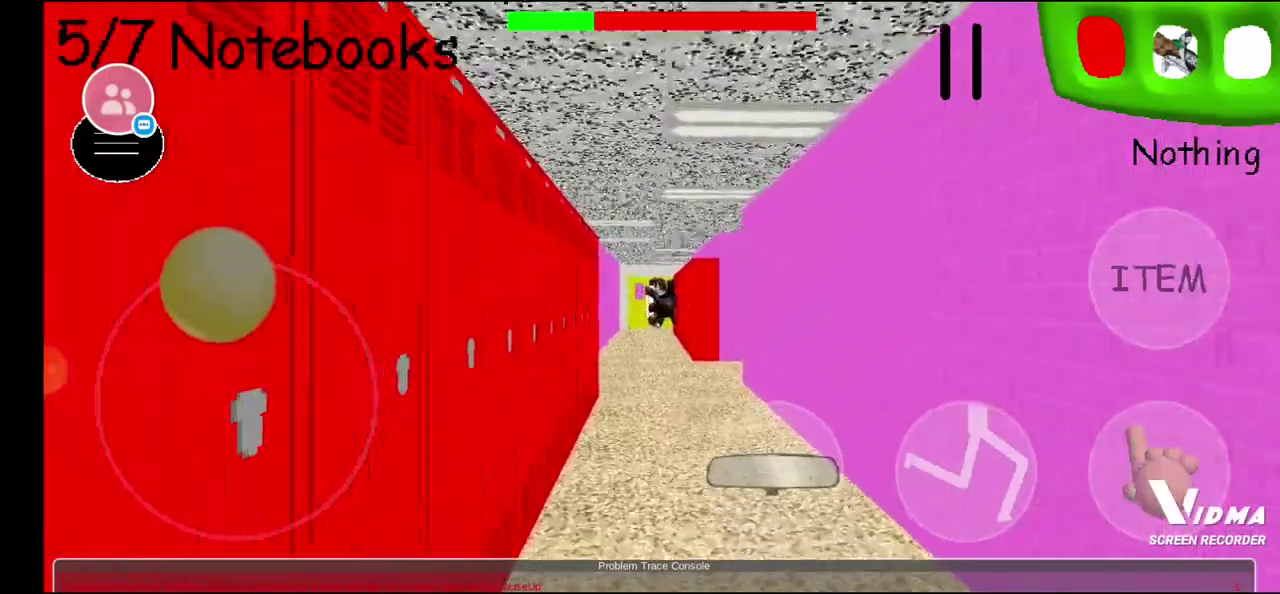
{"action": "left_click", "coordinate": [965, 470]}
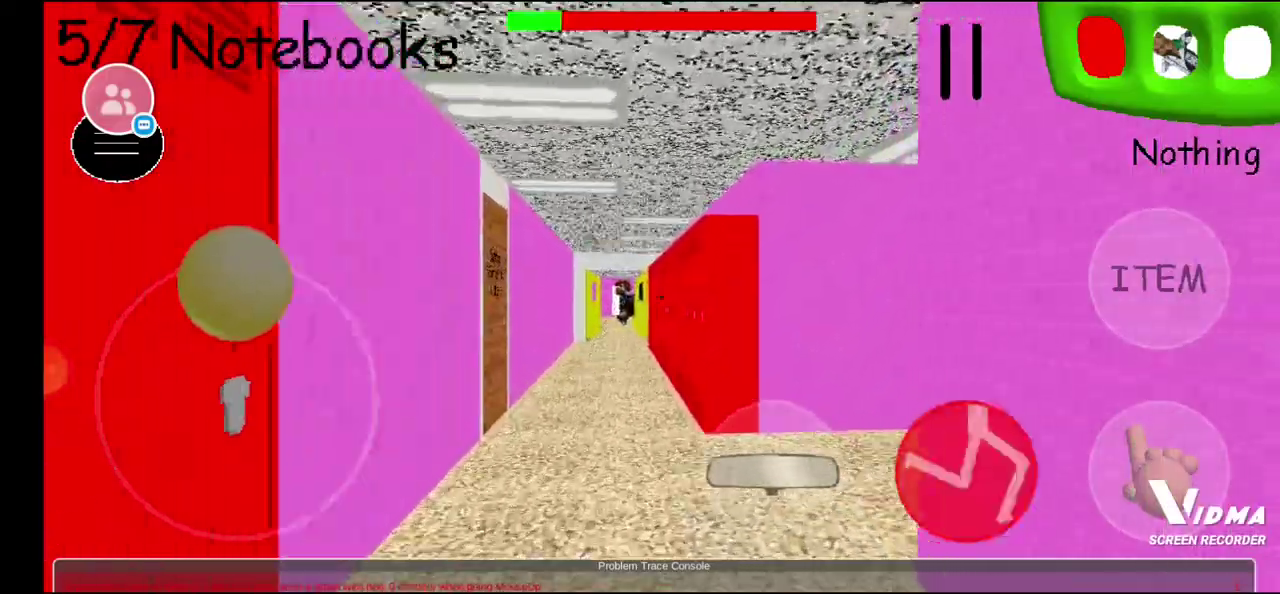
{"action": "left_click_drag", "start_coordinate": [218, 285], "coordinate": [257, 286]}
Pick up the desk notebook, answering 2+2 with 4 and 1+1 with 2
{"action": "left_click", "coordinate": [545, 325]}
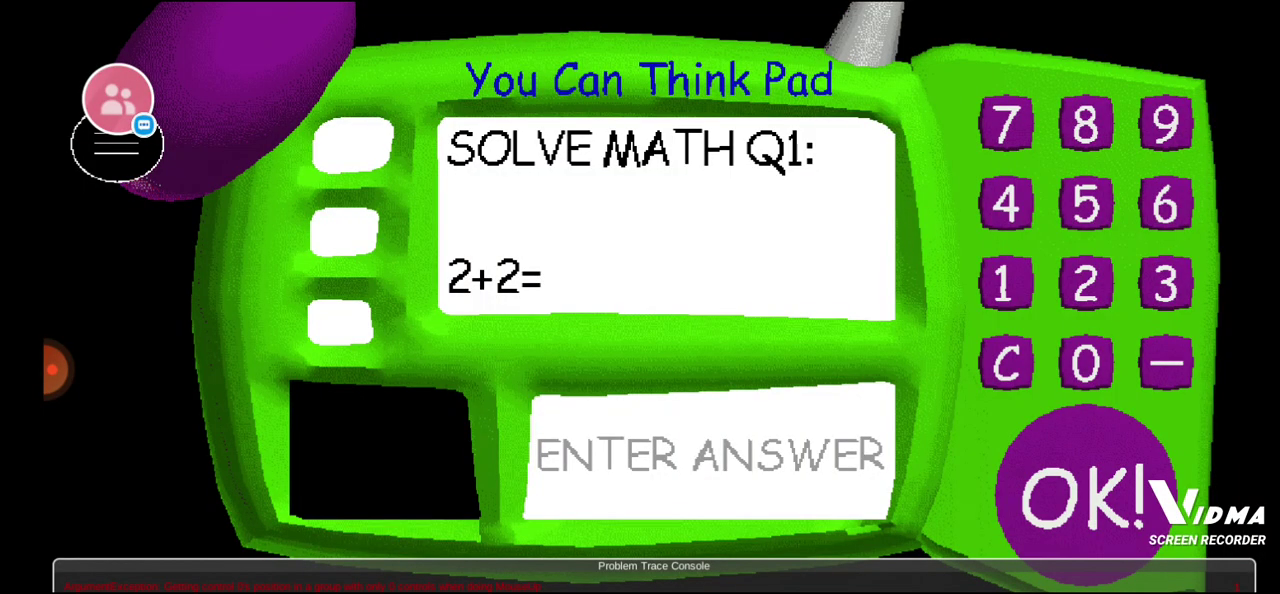
{"action": "left_click", "coordinate": [1006, 203]}
{"action": "left_click", "coordinate": [1085, 495]}
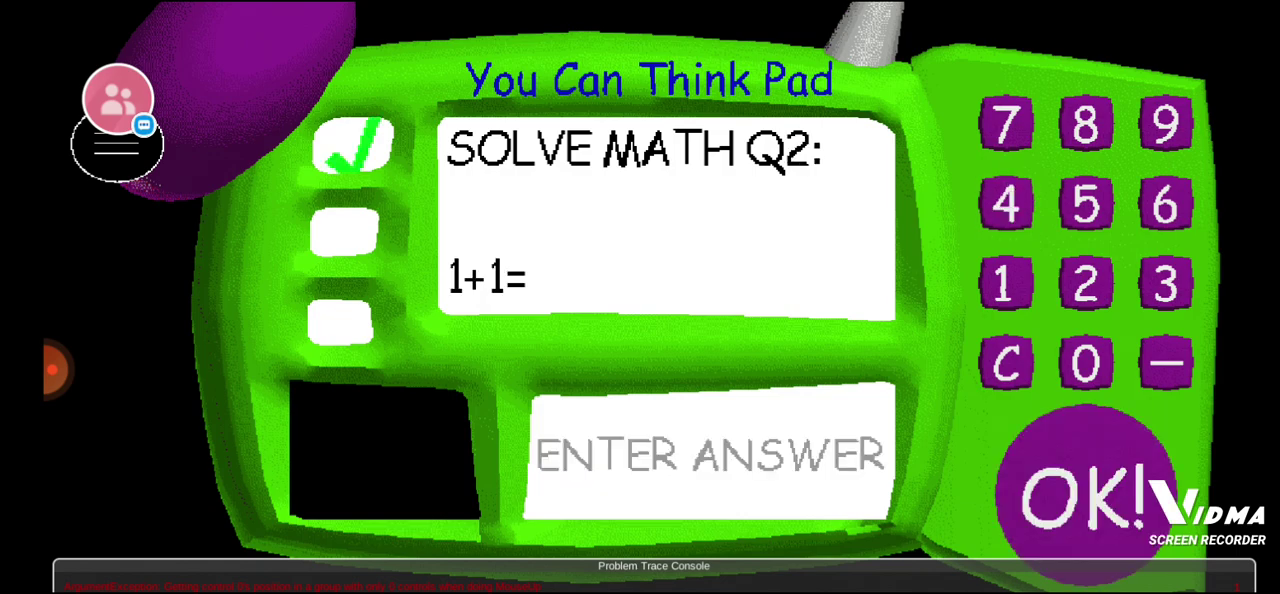
{"action": "left_click", "coordinate": [1085, 283]}
{"action": "left_click", "coordinate": [1085, 495]}
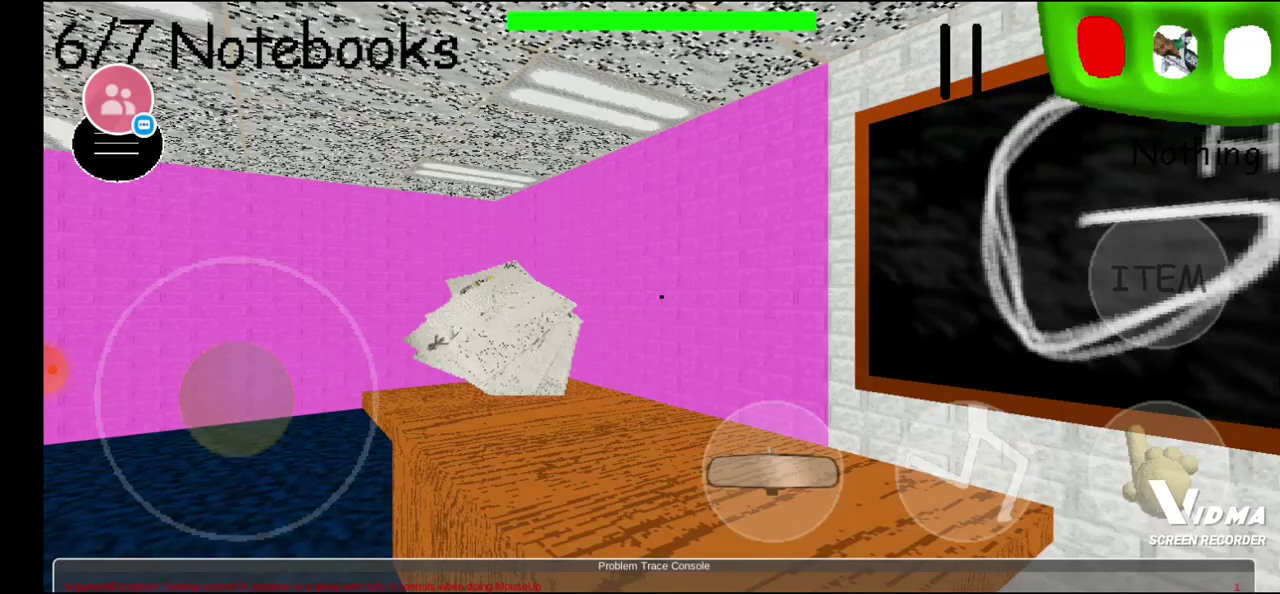
{"action": "mouse_move", "coordinate": [234, 395]}
{"action": "left_mouse_down"}
{"action": "mouse_move", "coordinate": [245, 282]}
{"action": "mouse_move", "coordinate": [228, 282]}
{"action": "left_mouse_up"}
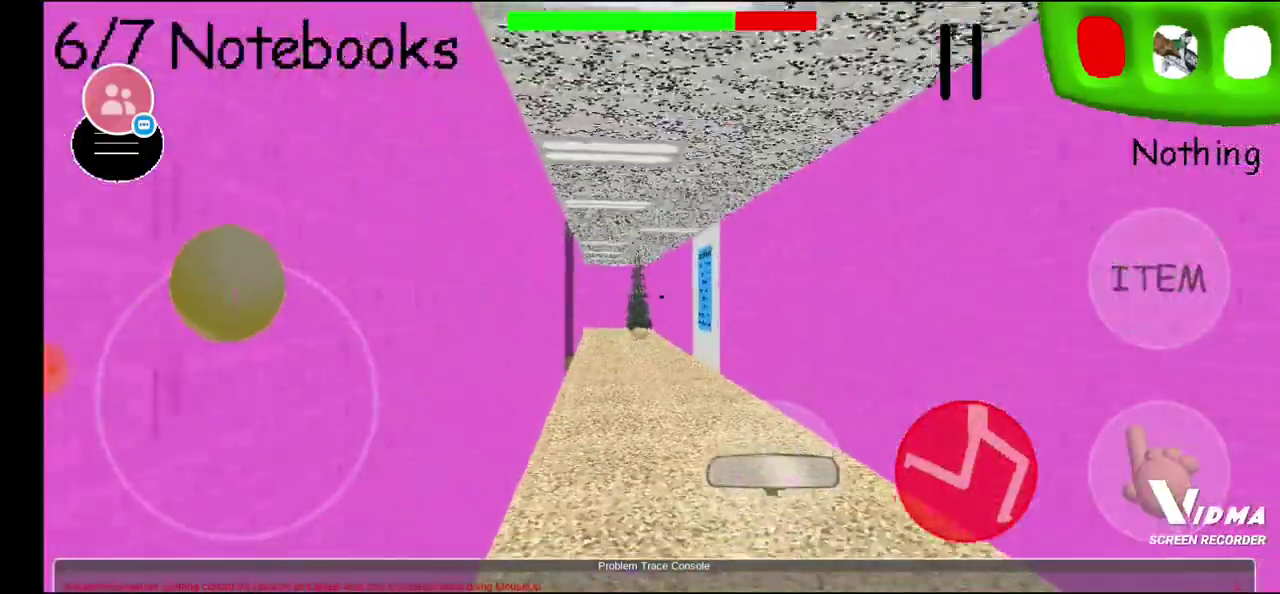
Eat the Zesty Bar for stamina and walk on into the locker hallway
{"action": "left_click", "coordinate": [1174, 52]}
{"action": "left_click", "coordinate": [1158, 279]}
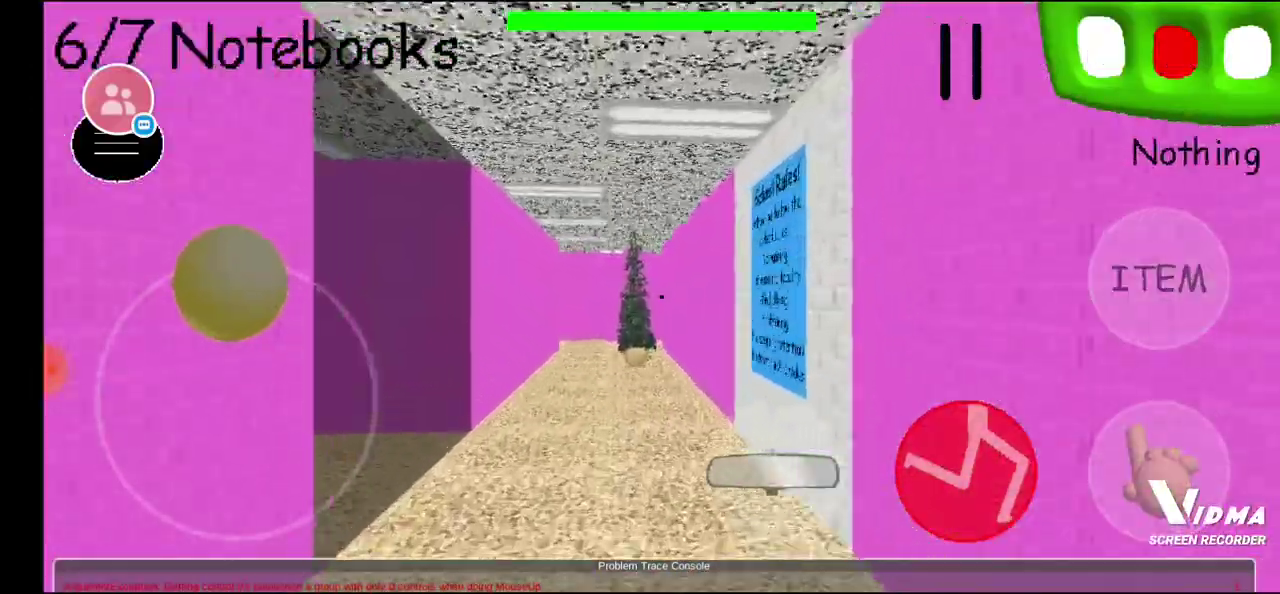
{"action": "left_click_drag", "start_coordinate": [228, 282], "coordinate": [228, 282]}
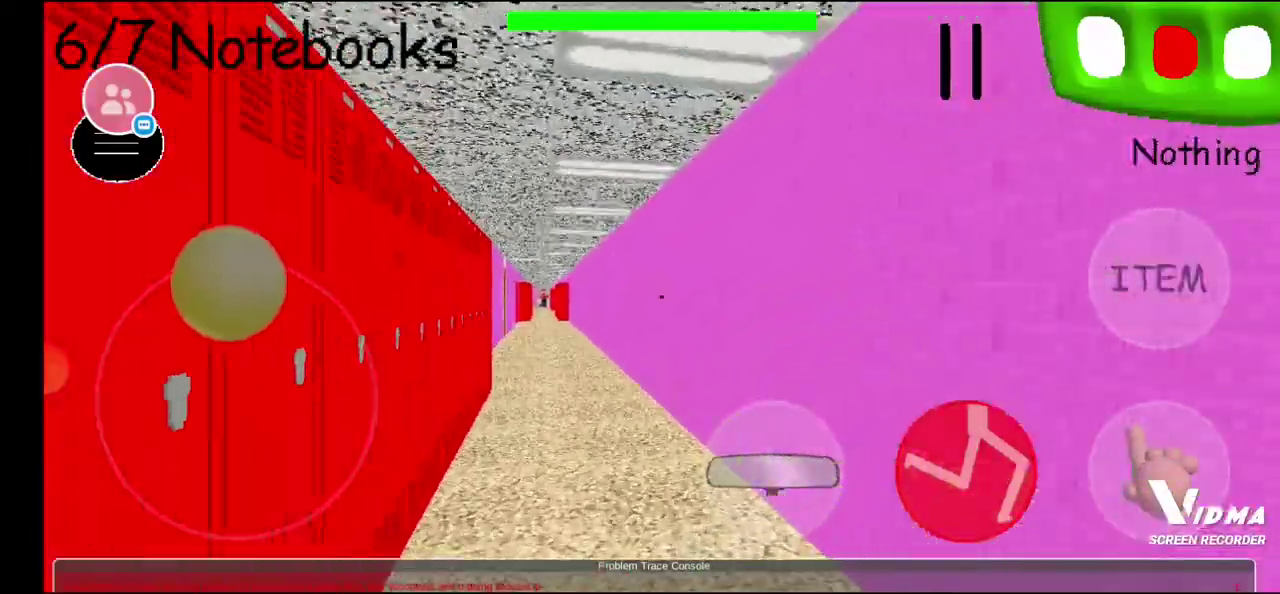
{"action": "mouse_move", "coordinate": [228, 282]}
{"action": "left_mouse_down"}
{"action": "mouse_move", "coordinate": [209, 280]}
{"action": "mouse_move", "coordinate": [143, 428]}
{"action": "mouse_move", "coordinate": [197, 500]}
{"action": "mouse_move", "coordinate": [243, 508]}
{"action": "left_mouse_up"}
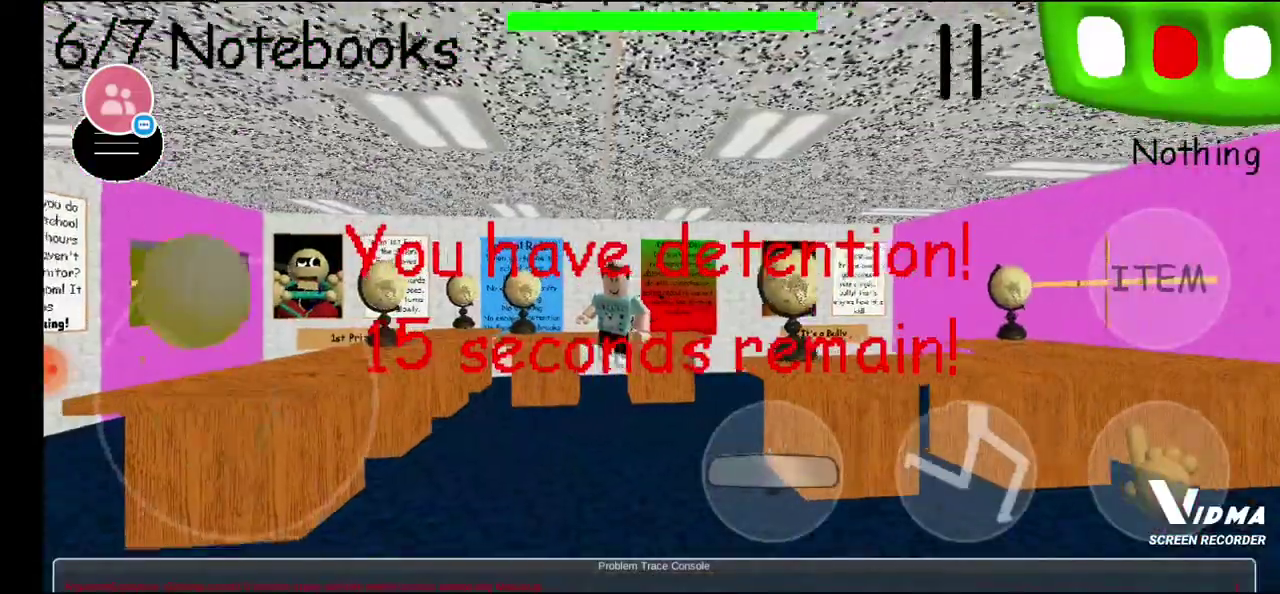